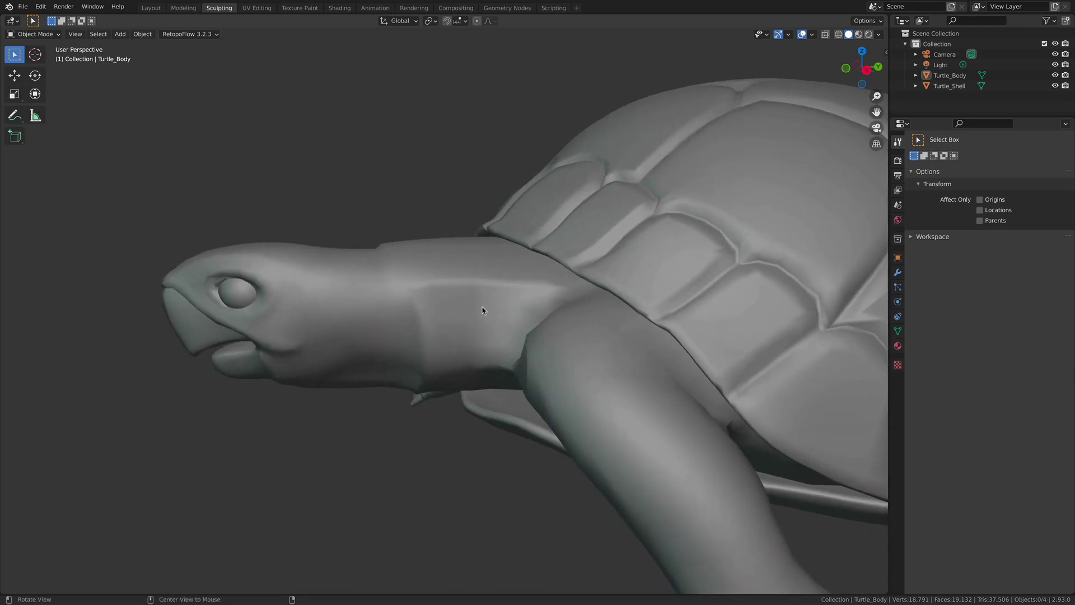
Examine the turtle body's mesh topology and seams around the head, neck and front leg in Edit Mode.
middle_click_drag(499, 274, 486, 294)
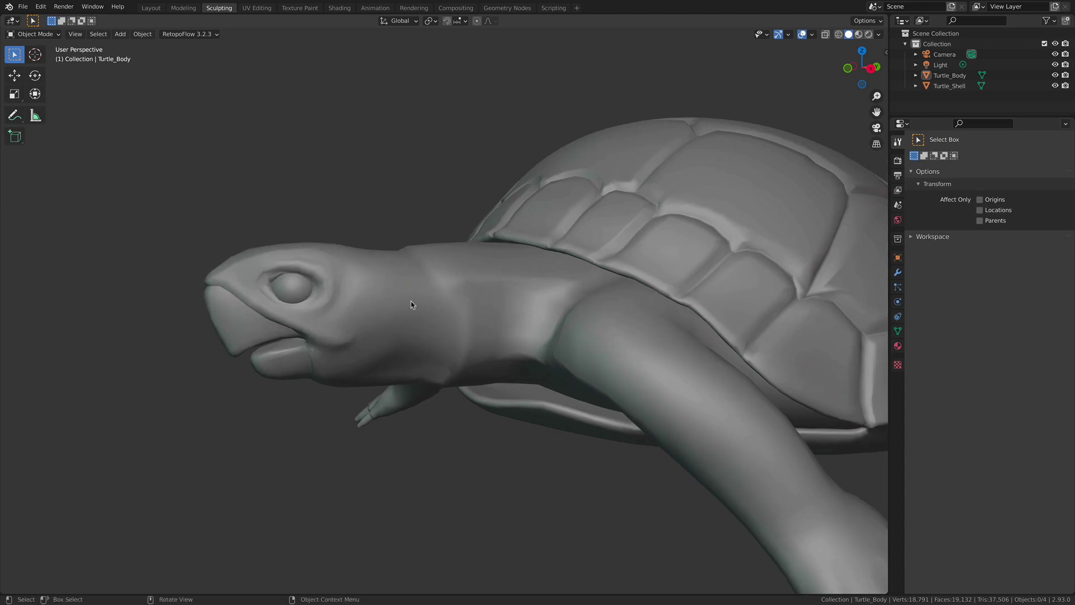
left_click(471, 306)
key("Tab")
scroll(403, 228, "up", 3)
middle_click_drag(403, 228, 431, 196, "shift")
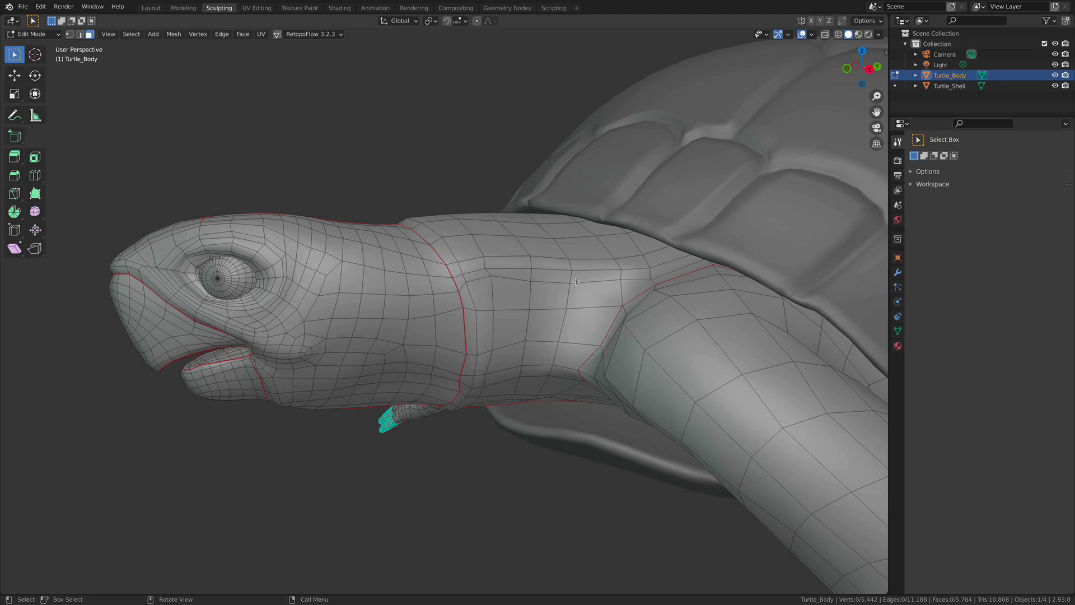
middle_click_drag(548, 300, 417, 318)
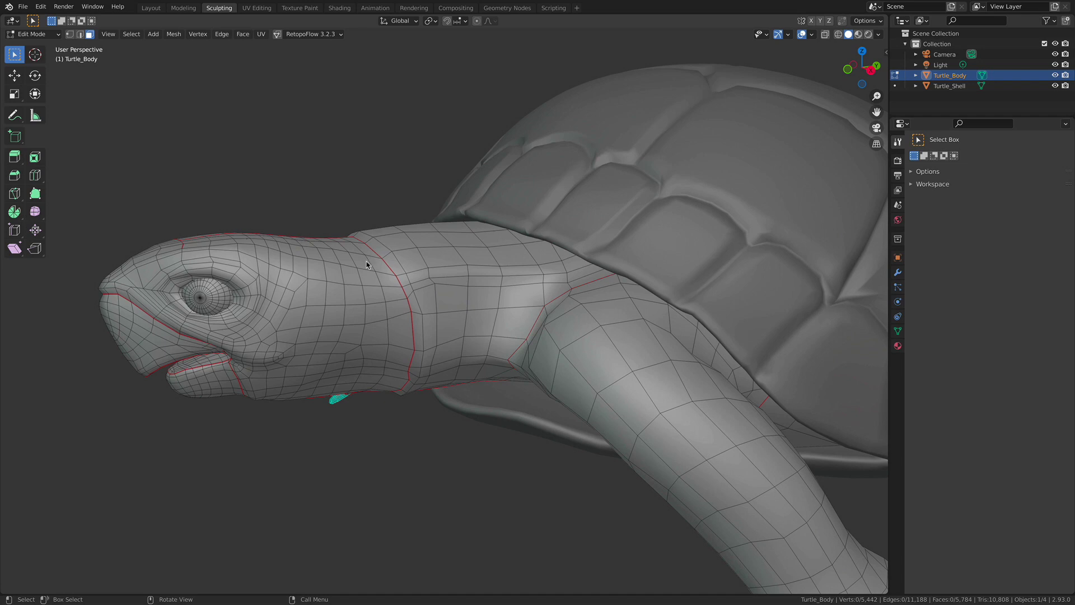
middle_click_drag(361, 267, 372, 312)
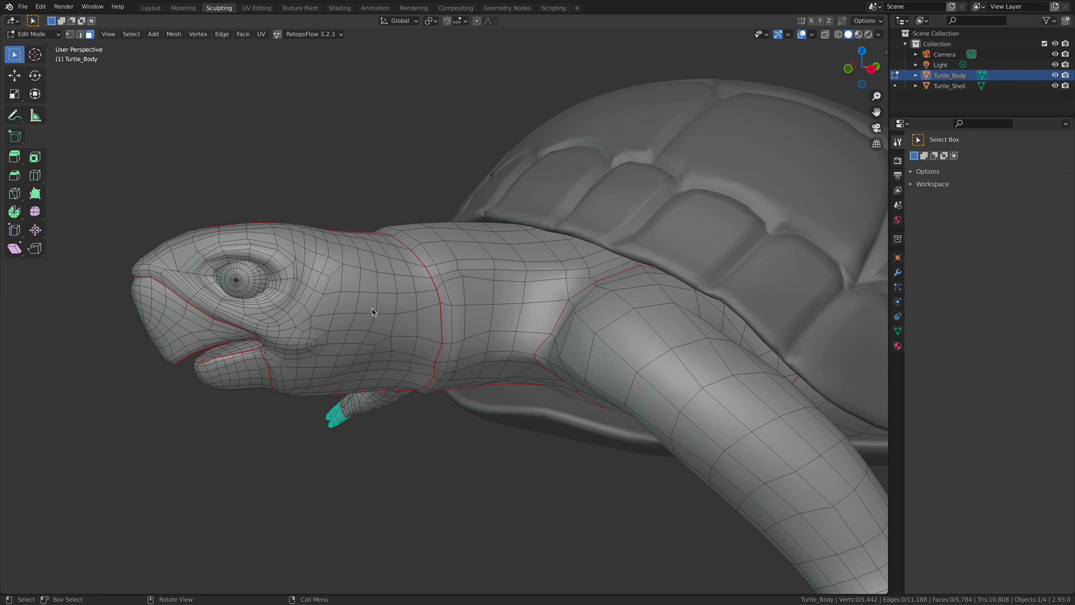
middle_click_drag(547, 300, 437, 310)
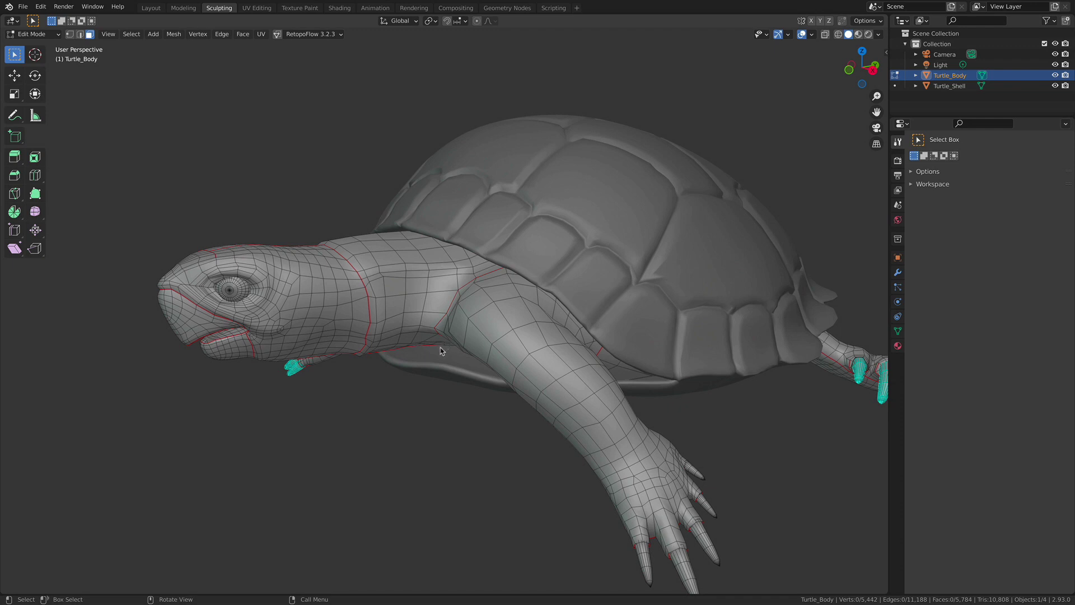
middle_click_drag(458, 341, 431, 341)
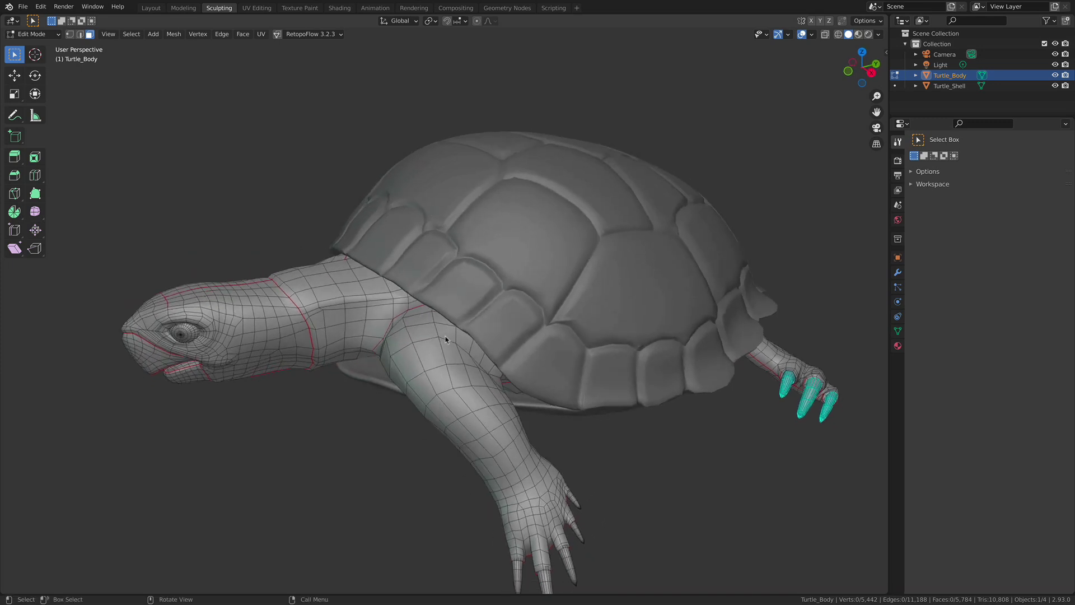
middle_click_drag(460, 349, 453, 320)
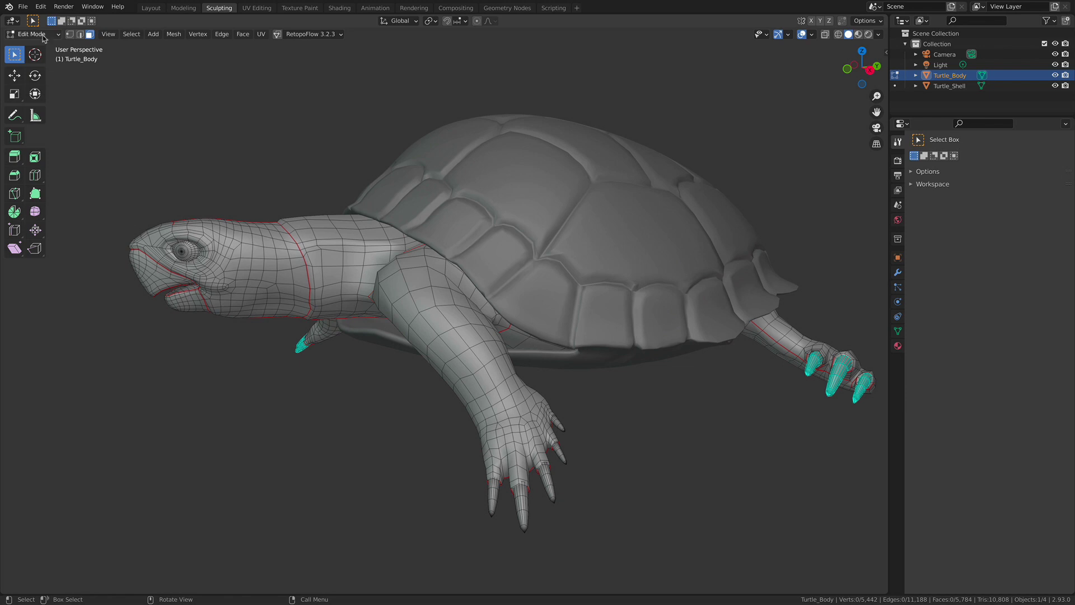
Return the turtle body to Object Mode.
left_click(23, 10)
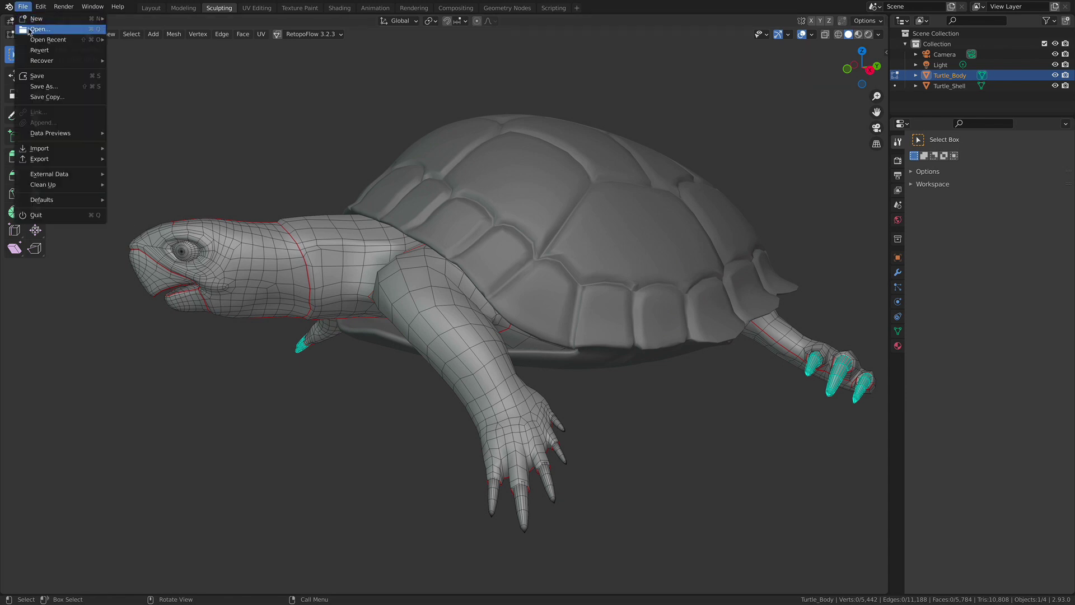
left_click(32, 34)
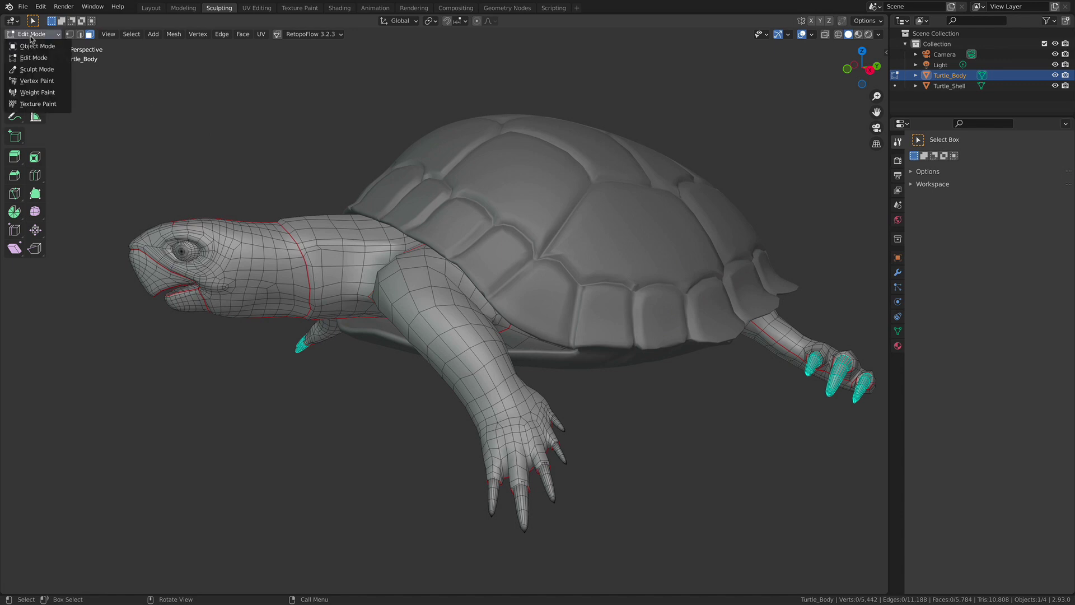
left_click(32, 47)
Browse for append data in box_turtle_v009.blend from the Desktop's BOX_TURTLE folder, examine its Object and Mesh categories, and cancel the append.
left_click(23, 7)
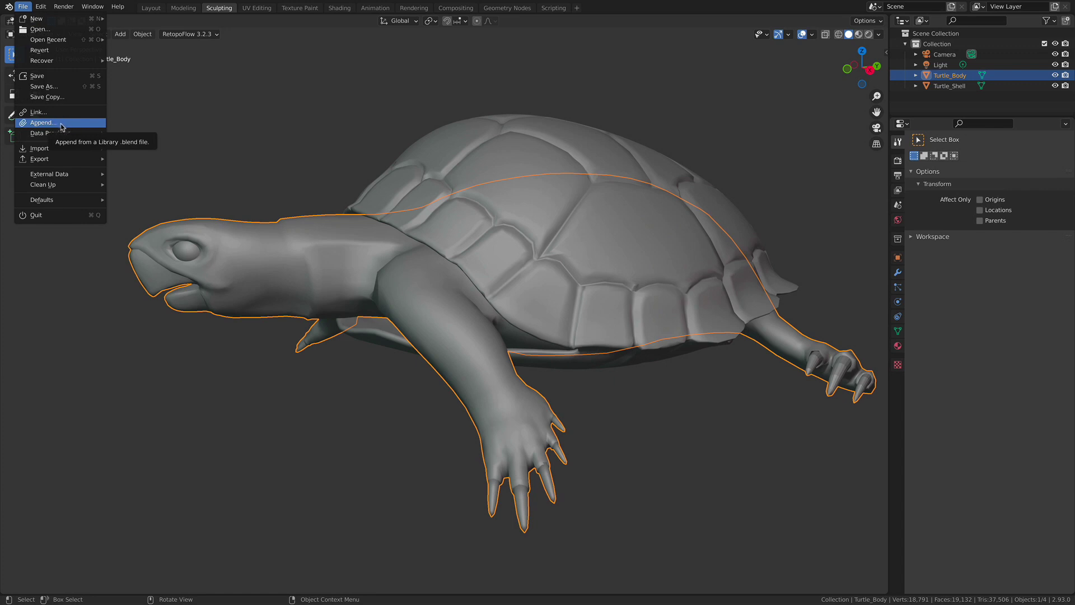
left_click(62, 123)
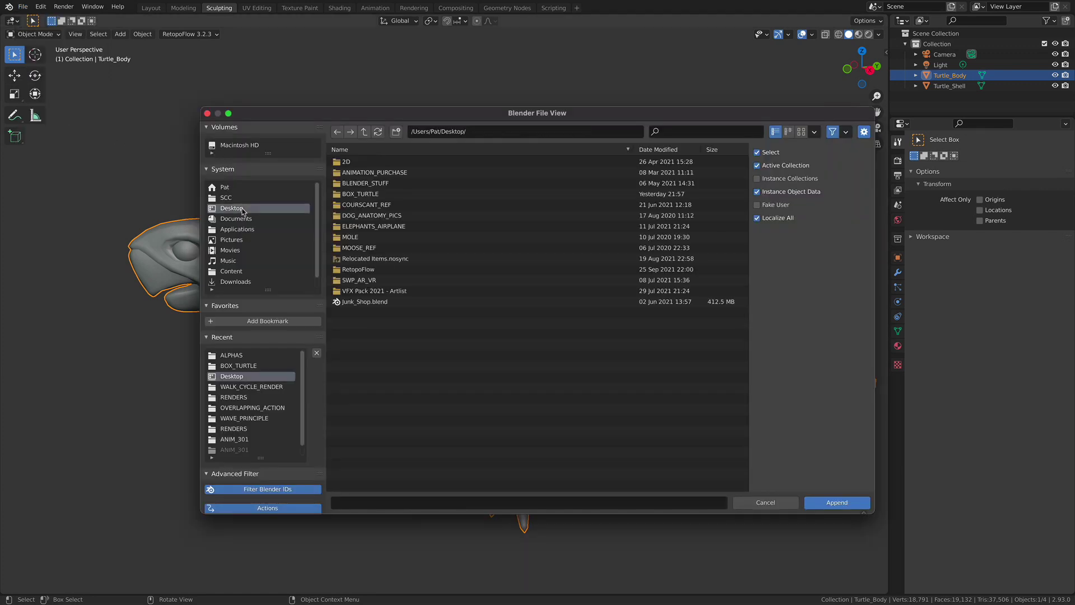
left_click(360, 193)
left_click(395, 258)
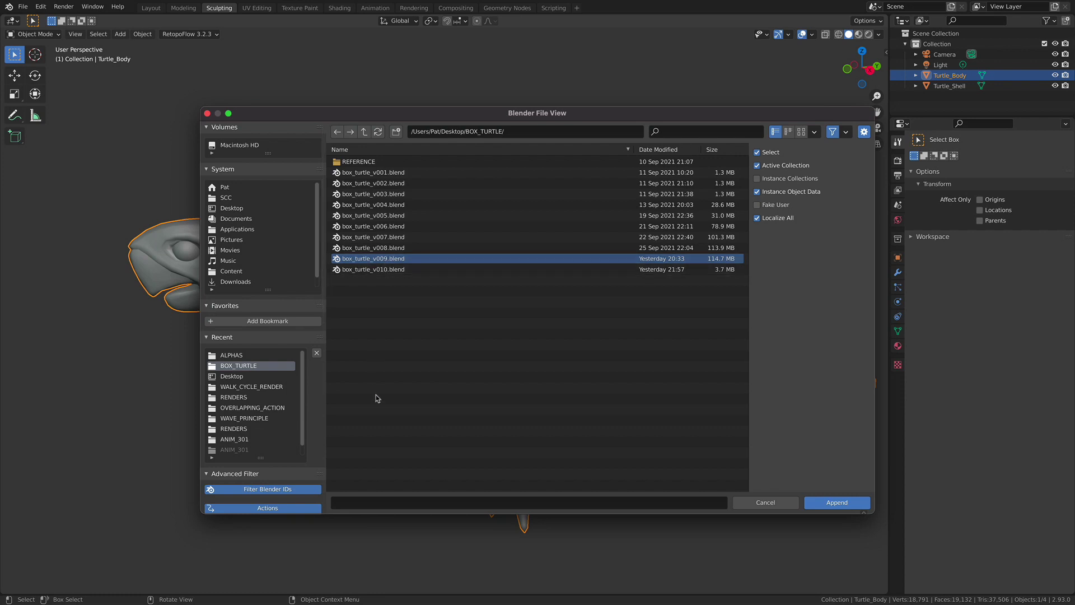
left_click(855, 504)
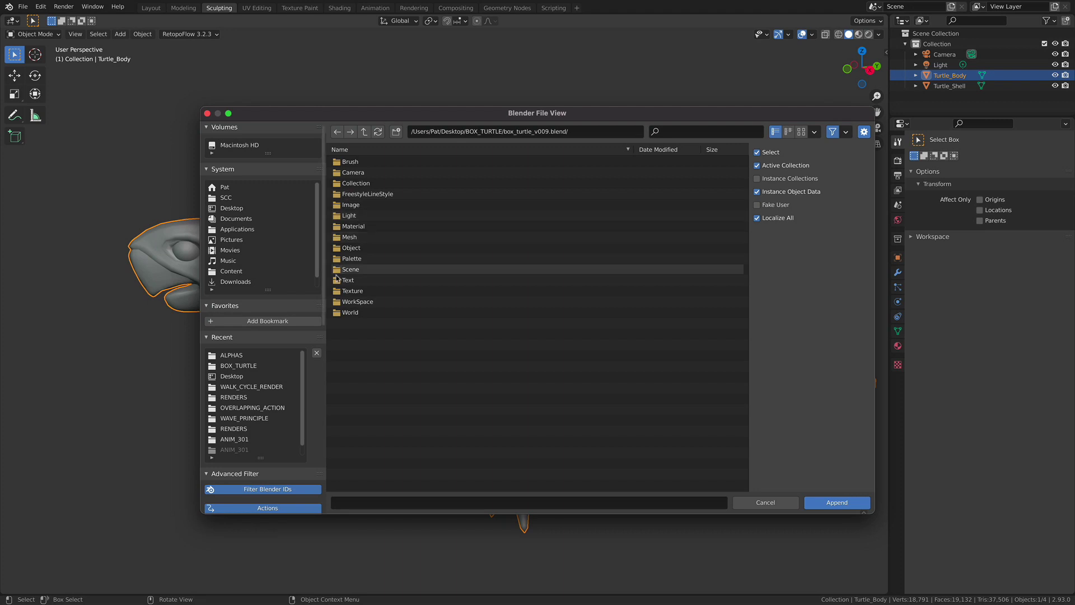
left_click(378, 250)
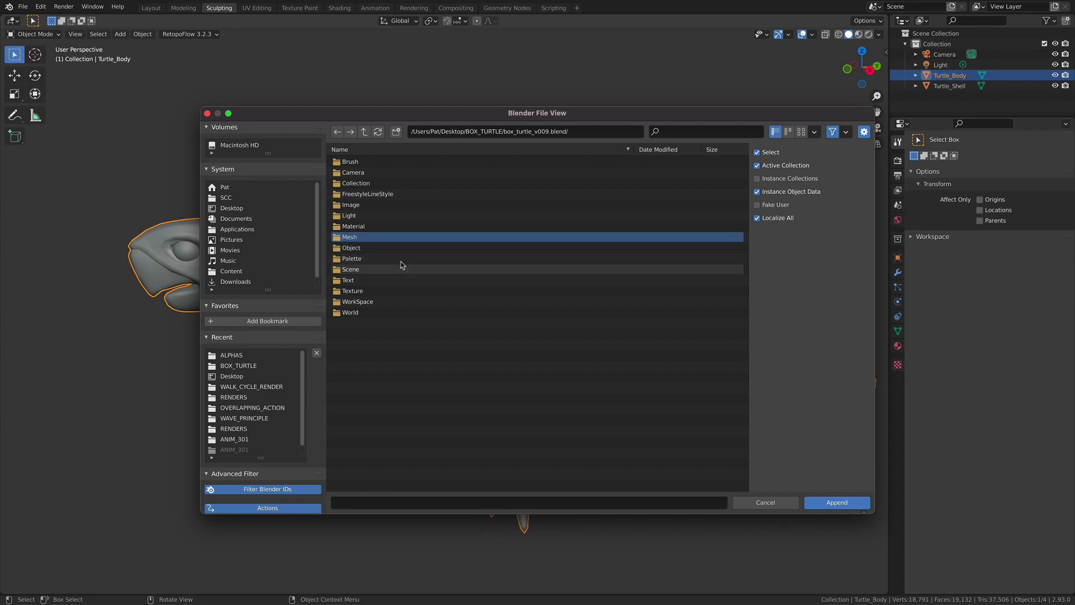
left_click(387, 237)
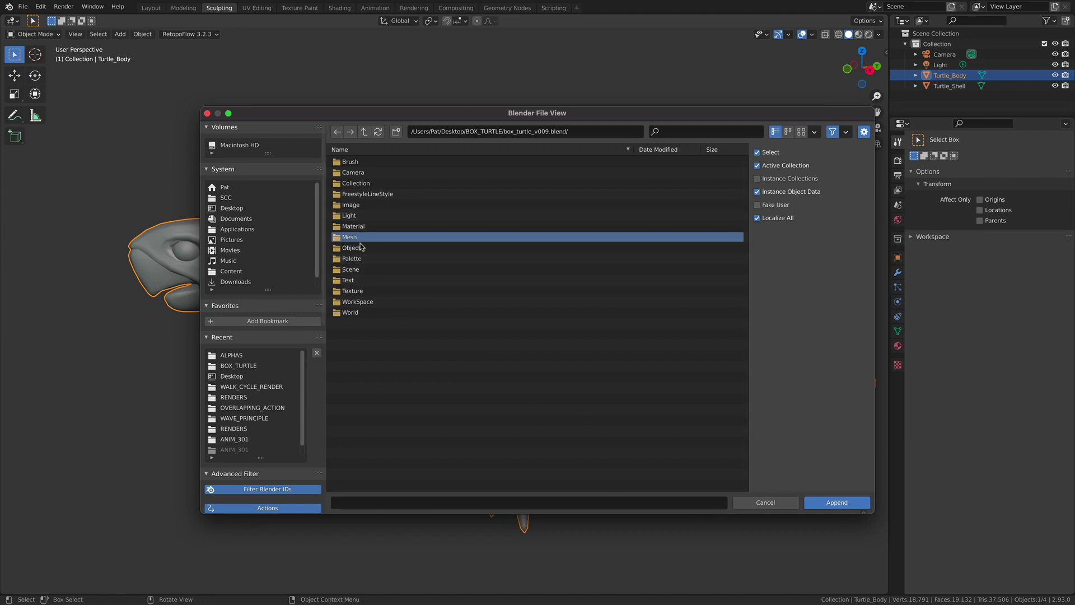
left_click(746, 504)
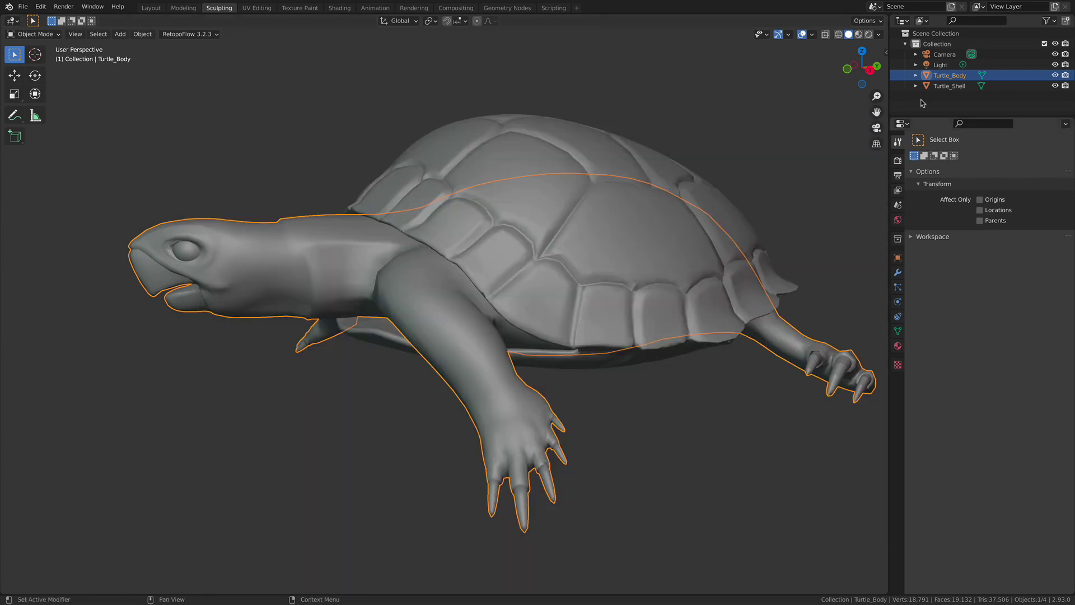
Enlarge the Outliner and go through the scene's turtle body, turtle shell, light and camera objects.
left_click_drag(937, 116, 938, 207)
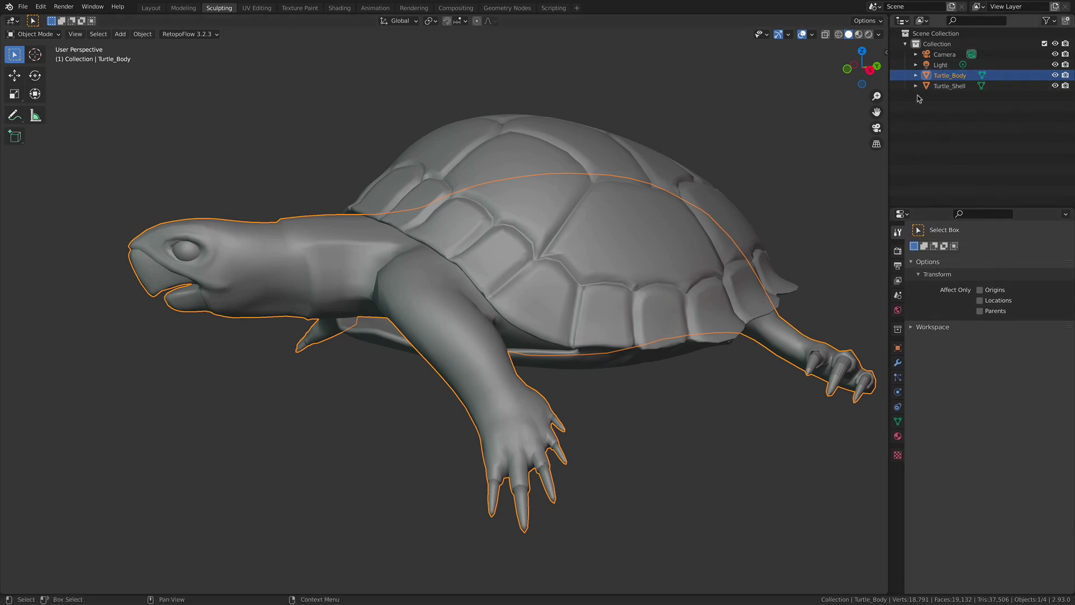
left_click(946, 85)
left_click(946, 76)
left_click(949, 85)
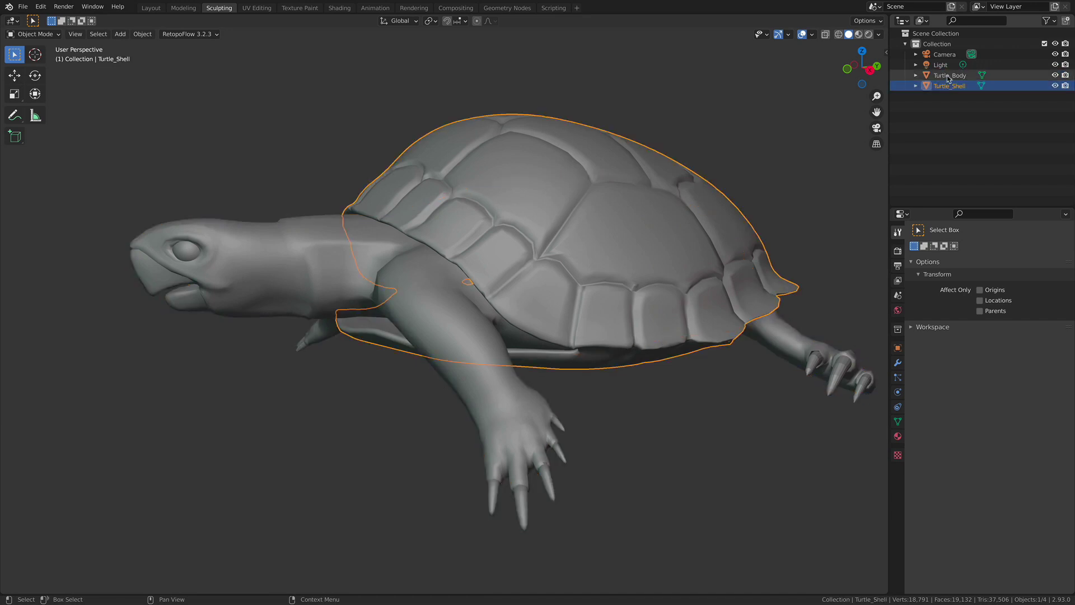
left_click(949, 78)
left_click(943, 87)
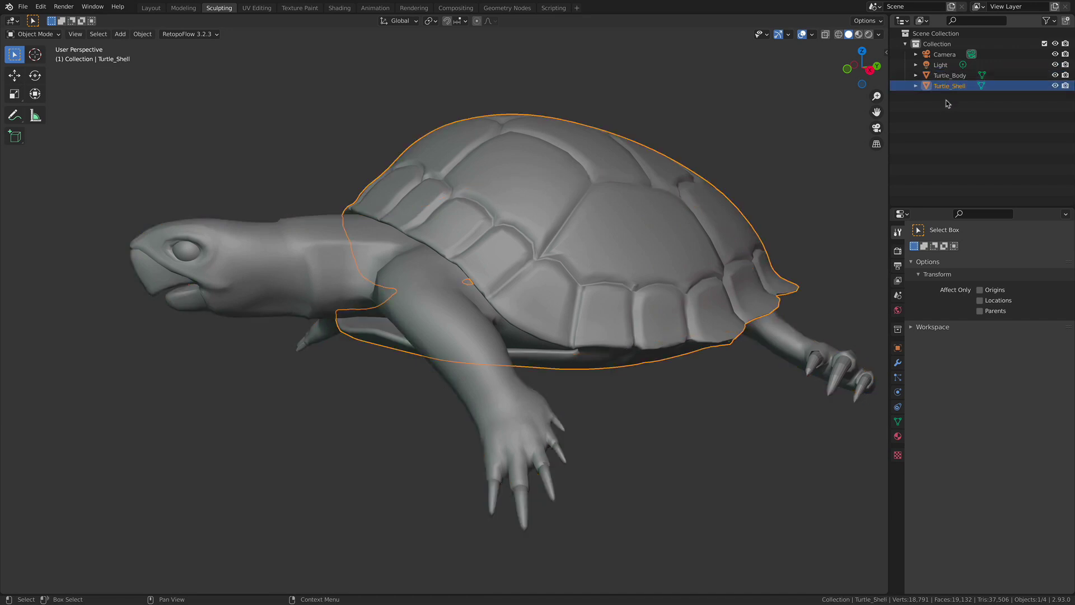
left_click(947, 77)
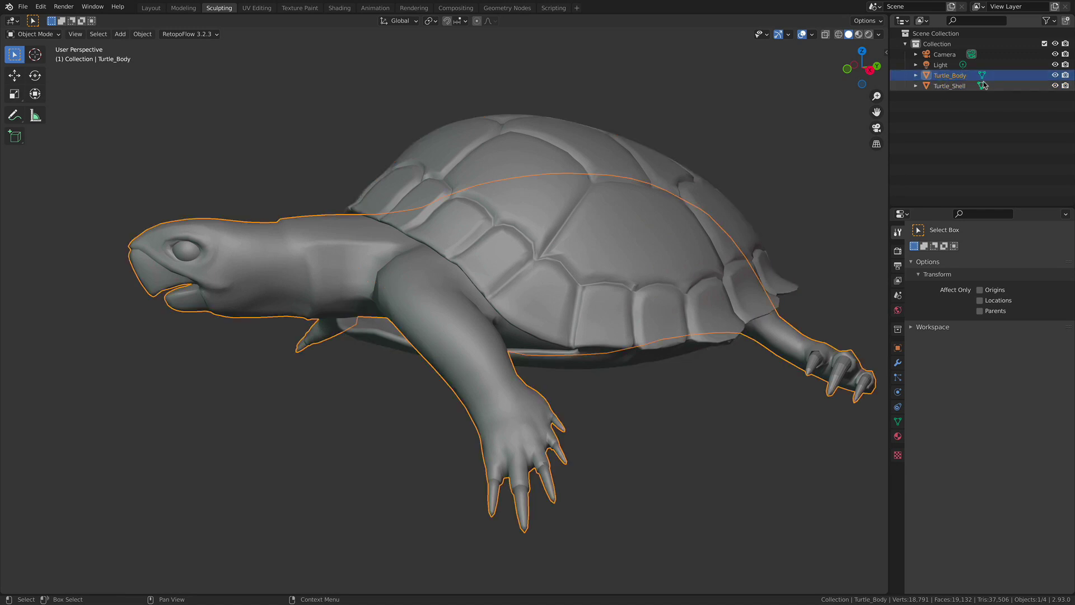
left_click(941, 66)
left_click(936, 55)
left_click(938, 65)
left_click(946, 76)
left_click(948, 86)
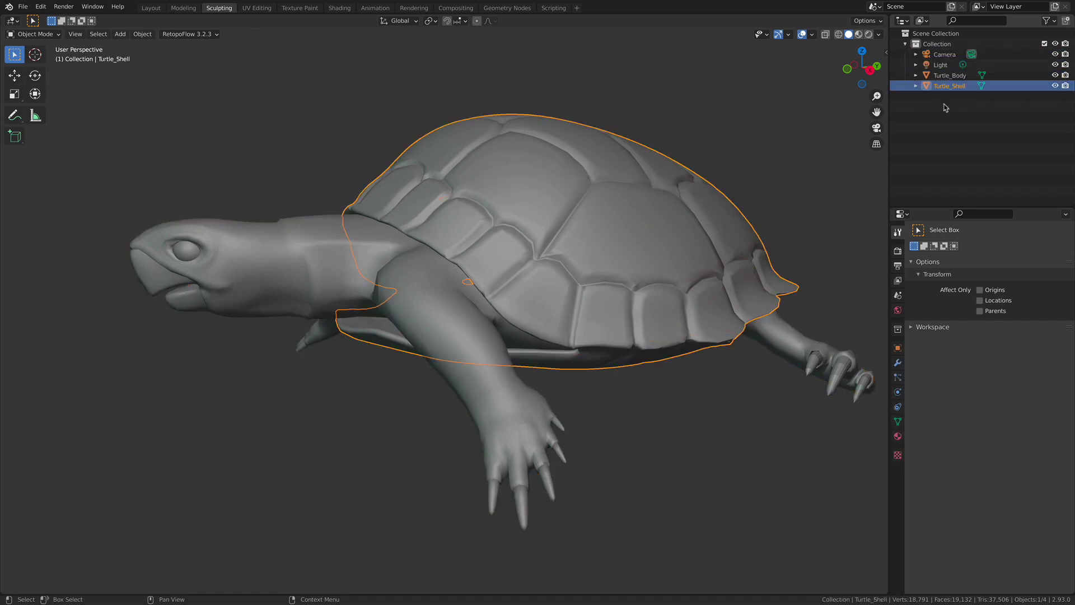
Examine the mesh data and lambert1 material nested under Turtle_Body, and collapse its hierarchy again.
left_click(917, 75)
left_click(956, 87)
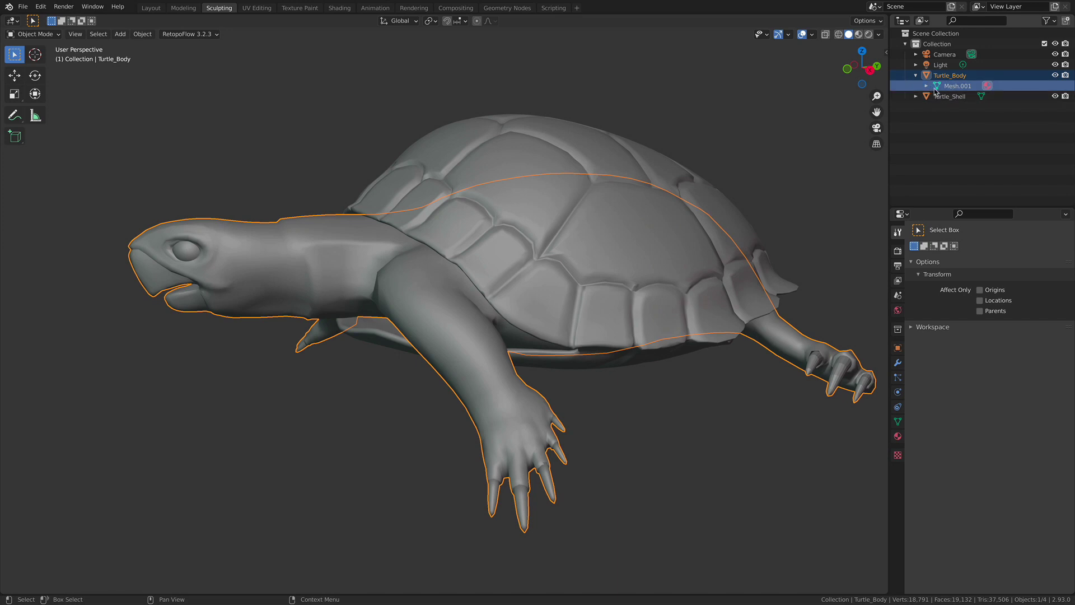
left_click(926, 86)
left_click(949, 98)
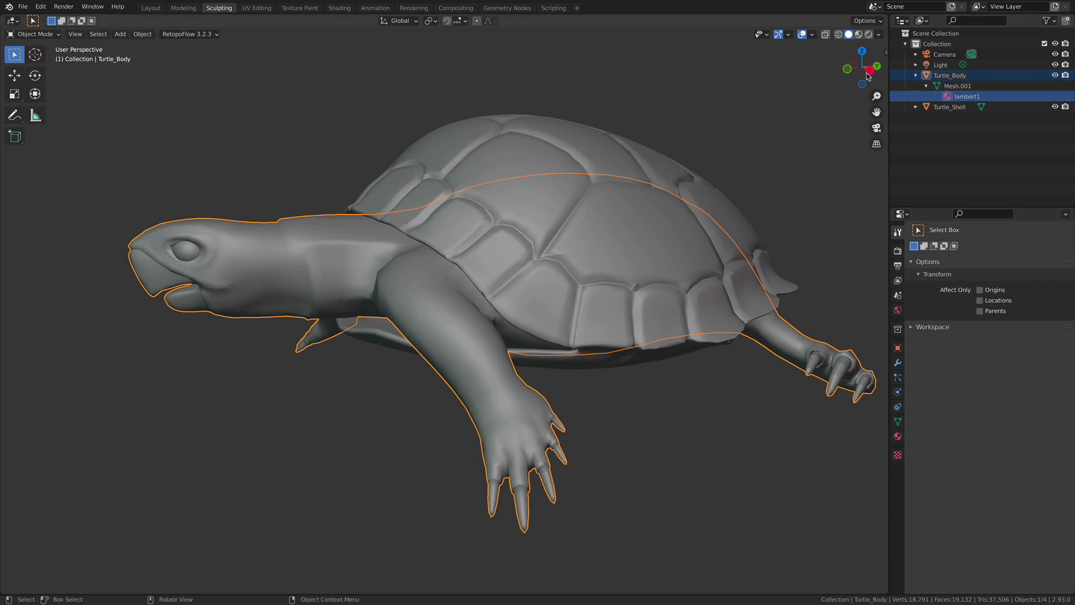
left_click(965, 96)
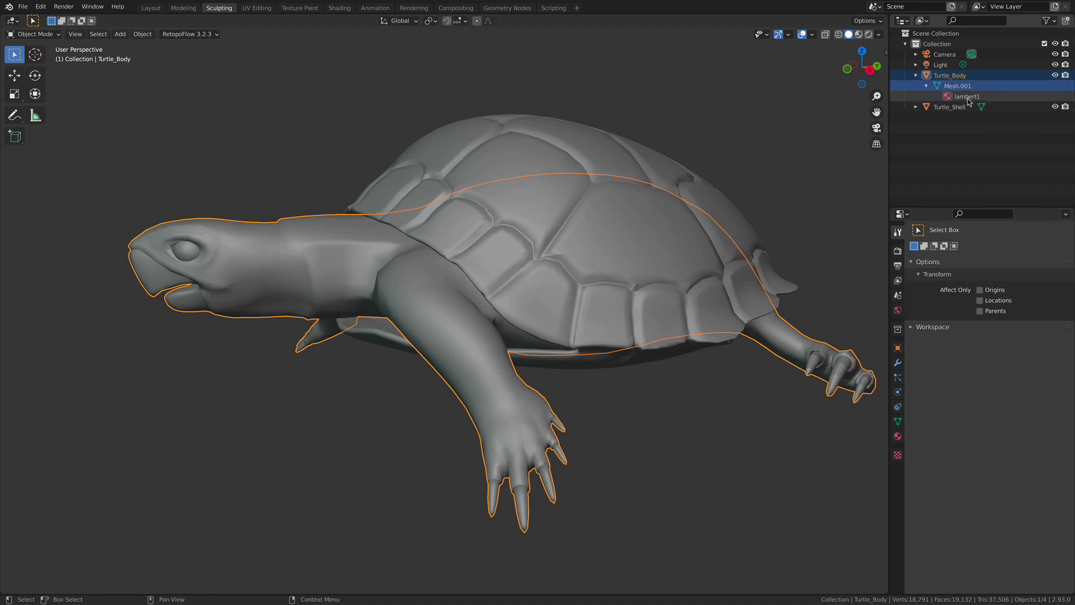
left_click(946, 77)
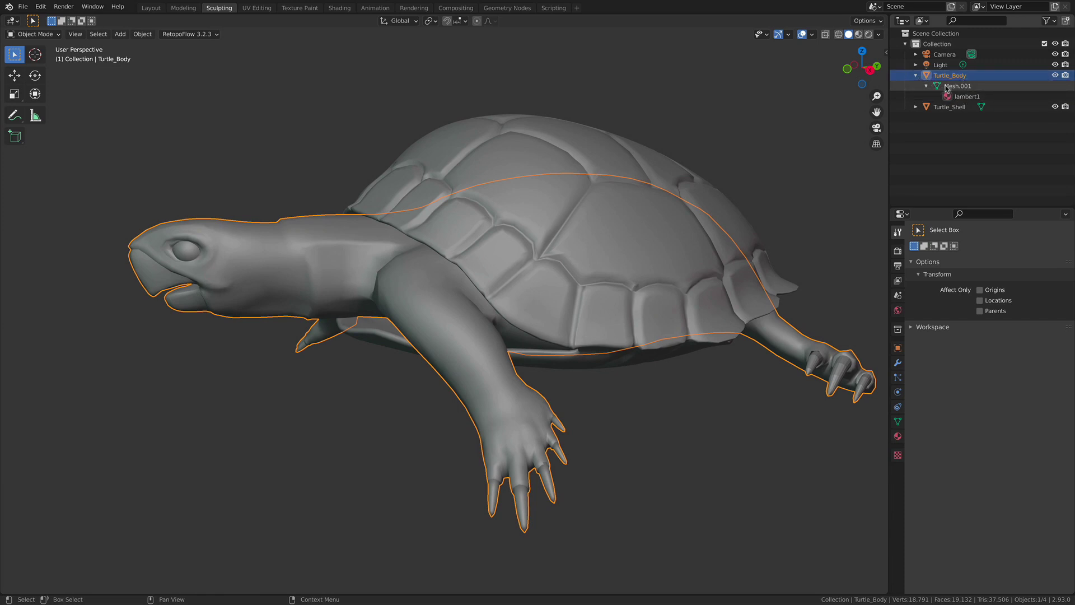
left_click(942, 87)
left_click(944, 87)
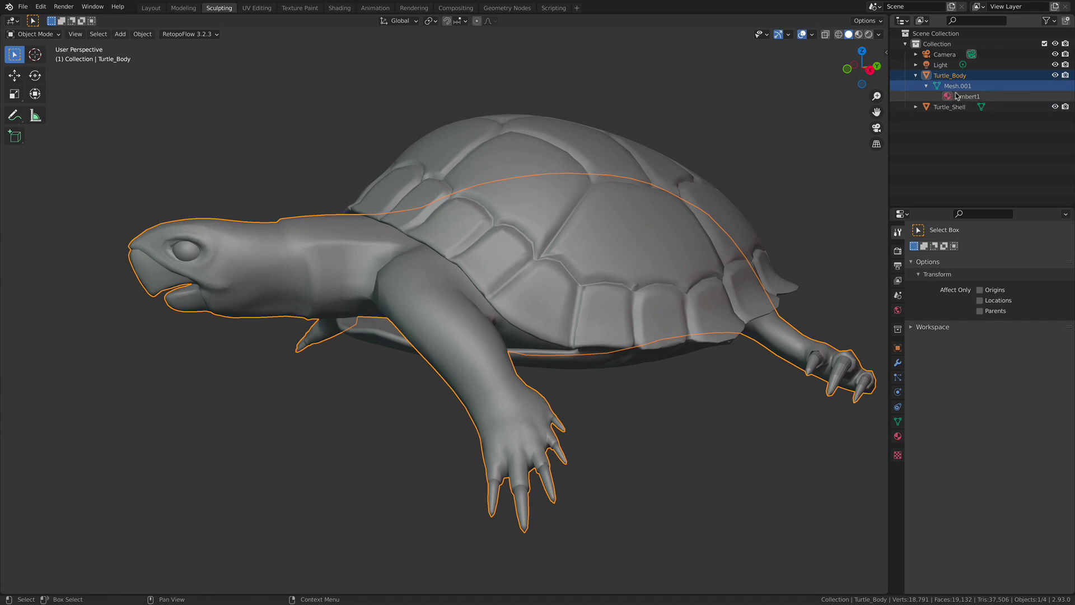
left_click(939, 78)
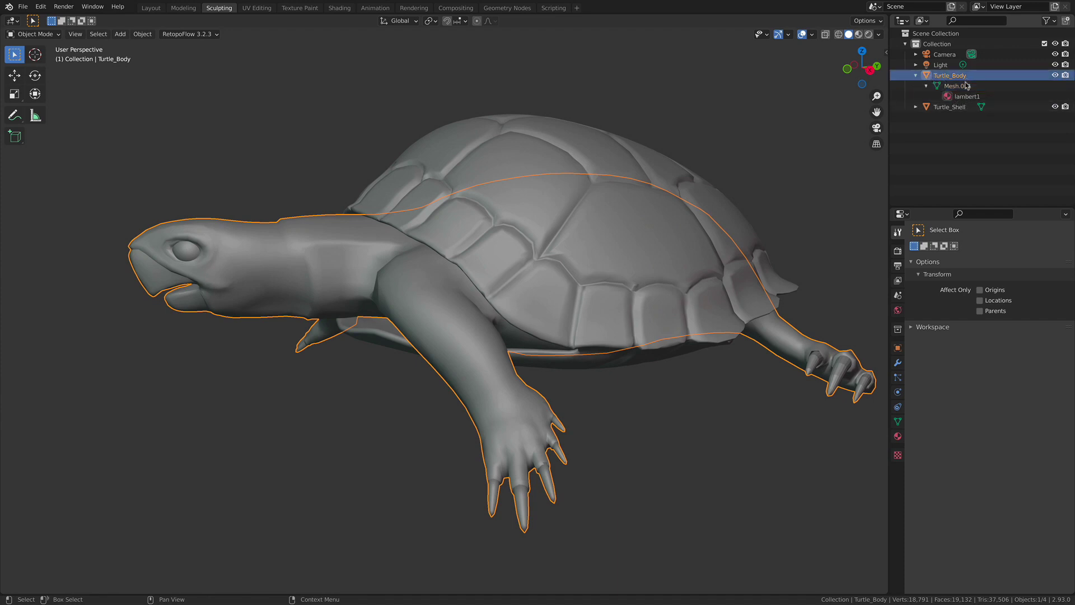
left_click(975, 128)
left_click(916, 76)
Append the Turtle Body mesh from the Mesh category of box_turtle_v009.blend and select the appended object.
left_click(23, 6)
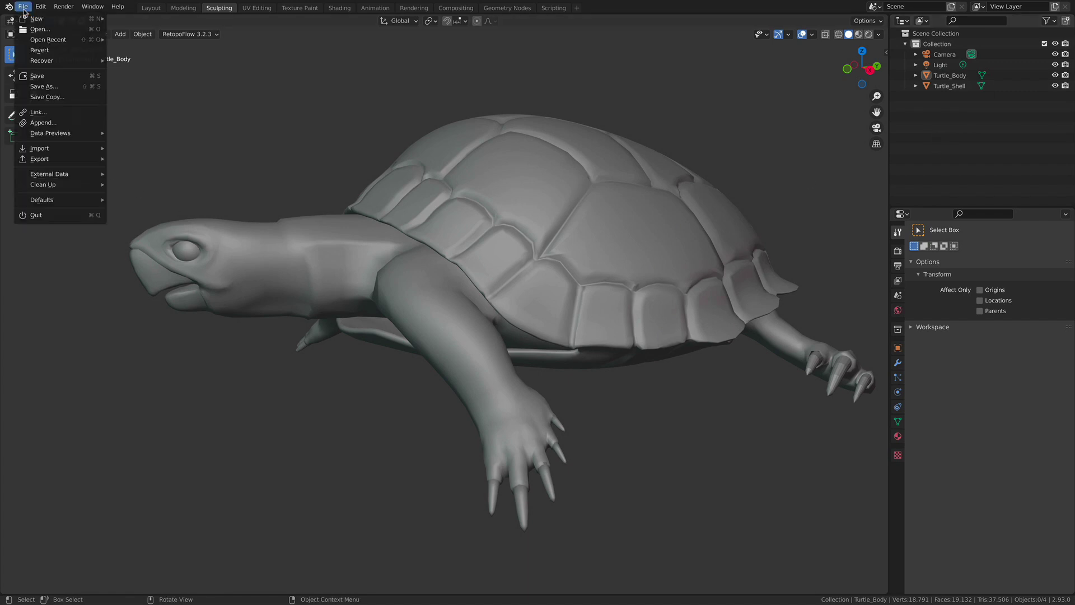
left_click(45, 127)
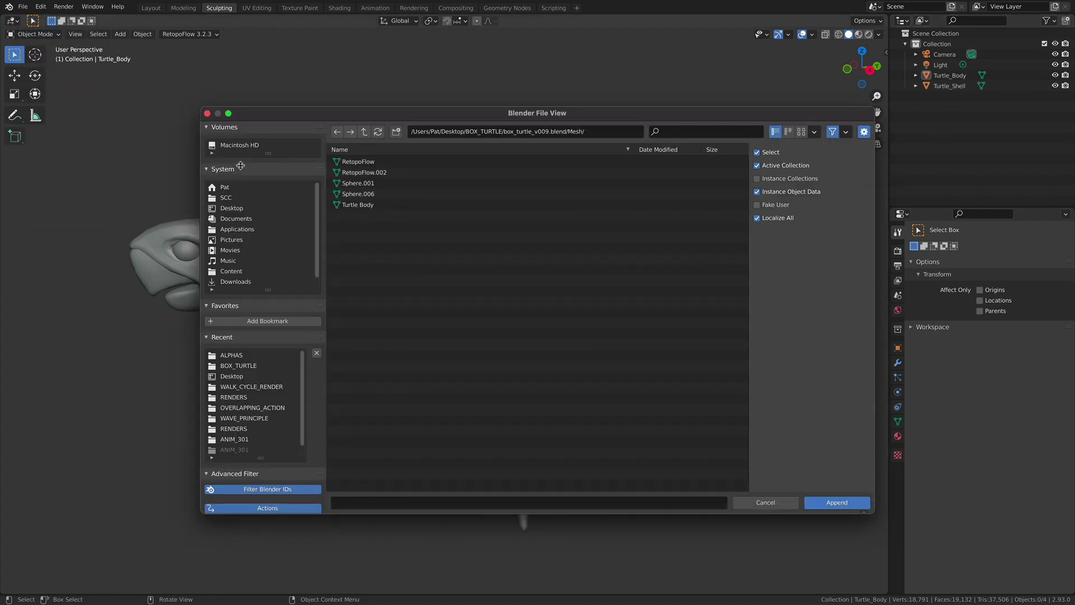
left_click(365, 132)
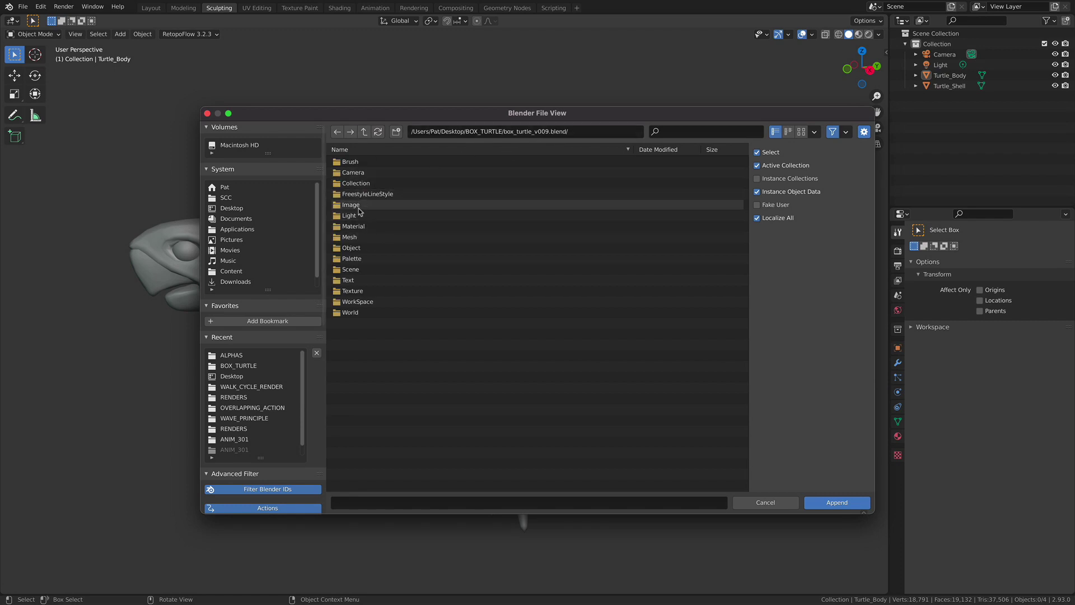
left_click(356, 240)
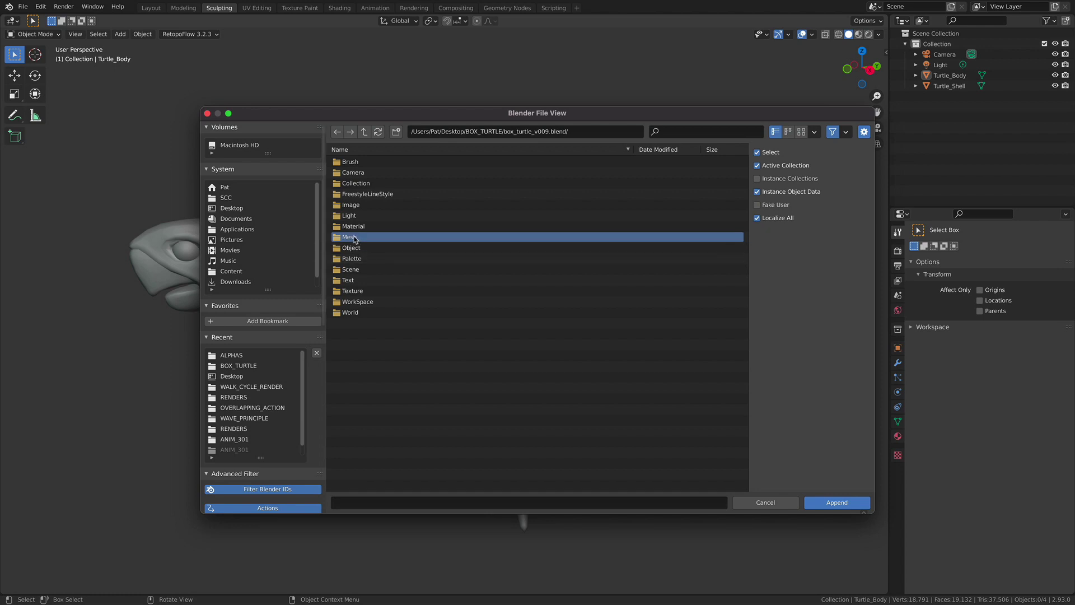
double_click(356, 240)
left_click(402, 163)
left_click(403, 172)
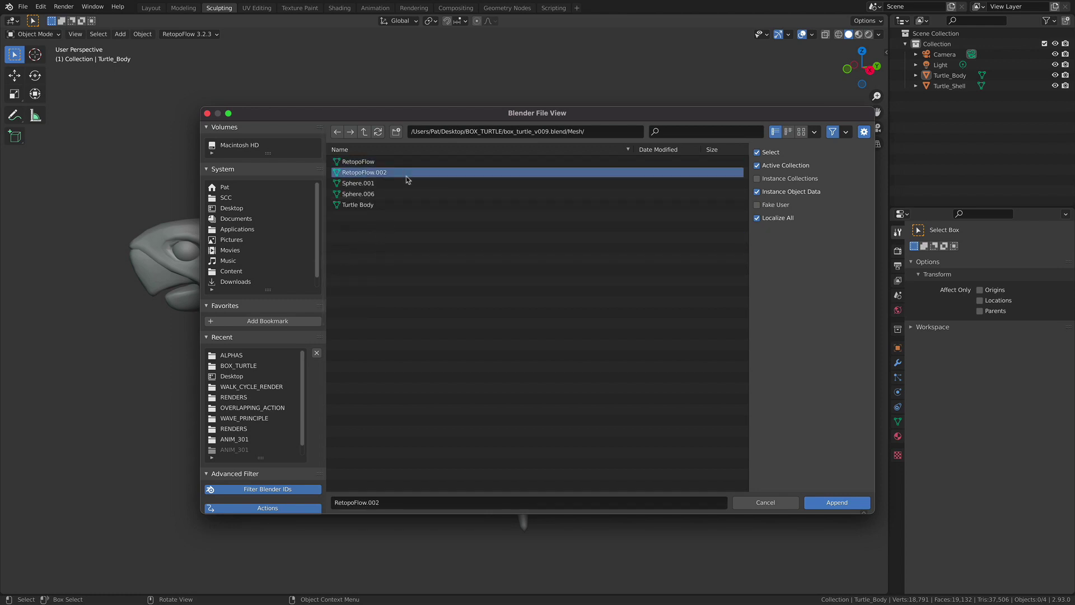
left_click(404, 184)
left_click(406, 195)
left_click(404, 205)
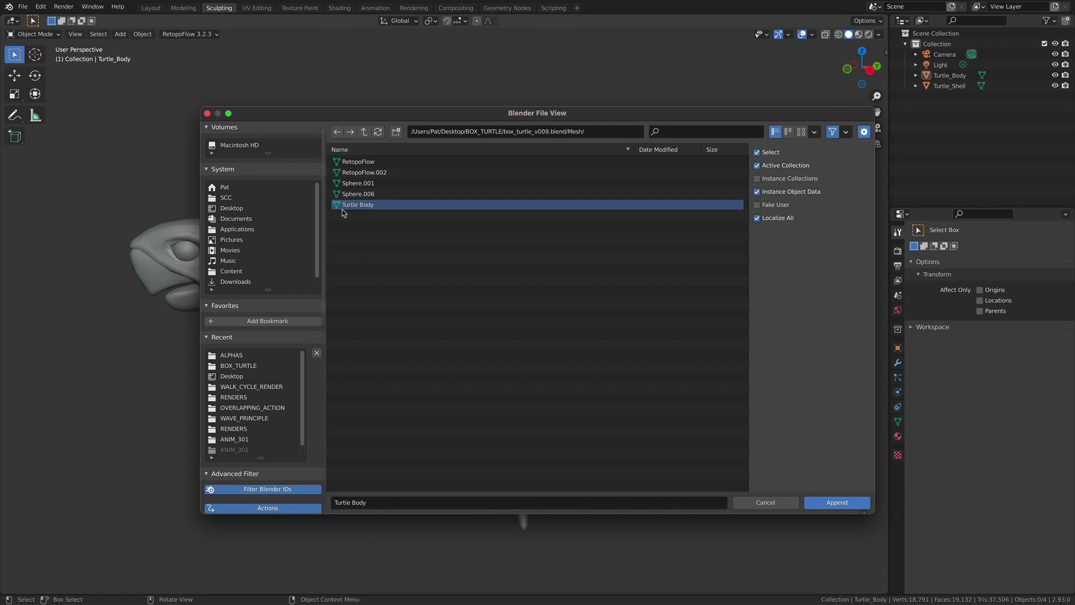
left_click(849, 503)
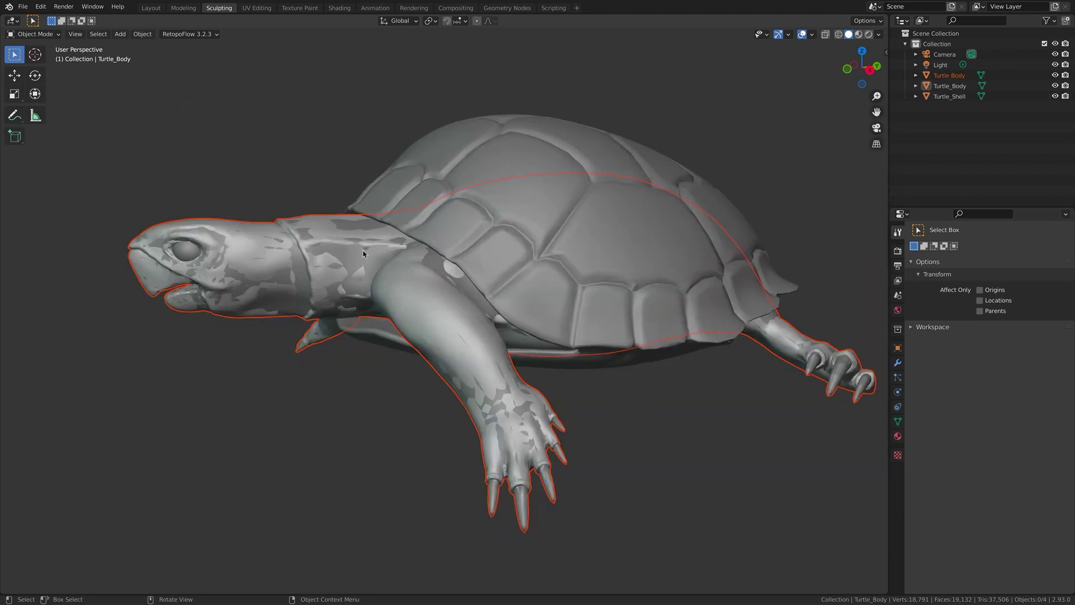
left_click(952, 76)
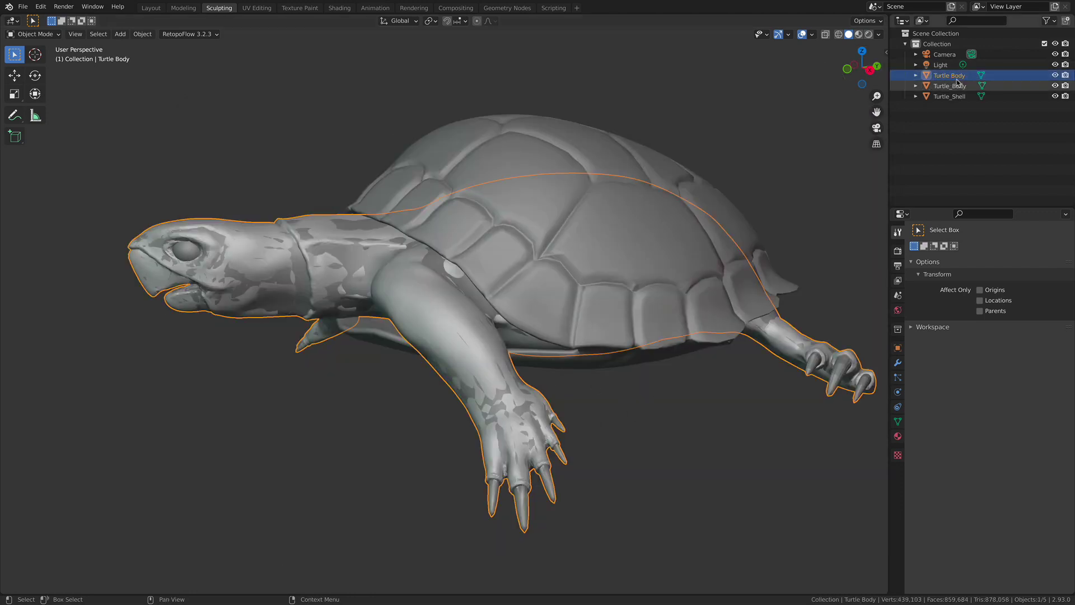
Hide the low-poly Turtle_Body and the Turtle_Shell so only the appended Turtle Body sculpt stays in view.
left_click(916, 75)
left_click(947, 86)
left_click(946, 75)
left_click(916, 75)
left_click(1055, 85)
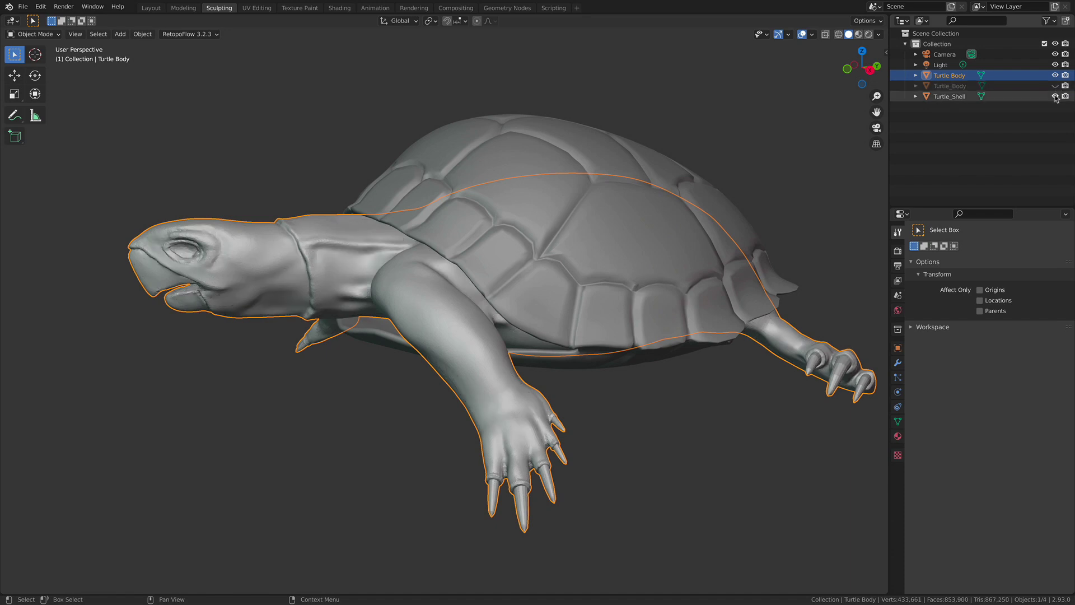
left_click(1055, 96)
Examine the appended Turtle Body sculpt around the head, neck and front leg from several angles.
middle_click_drag(560, 314, 534, 307)
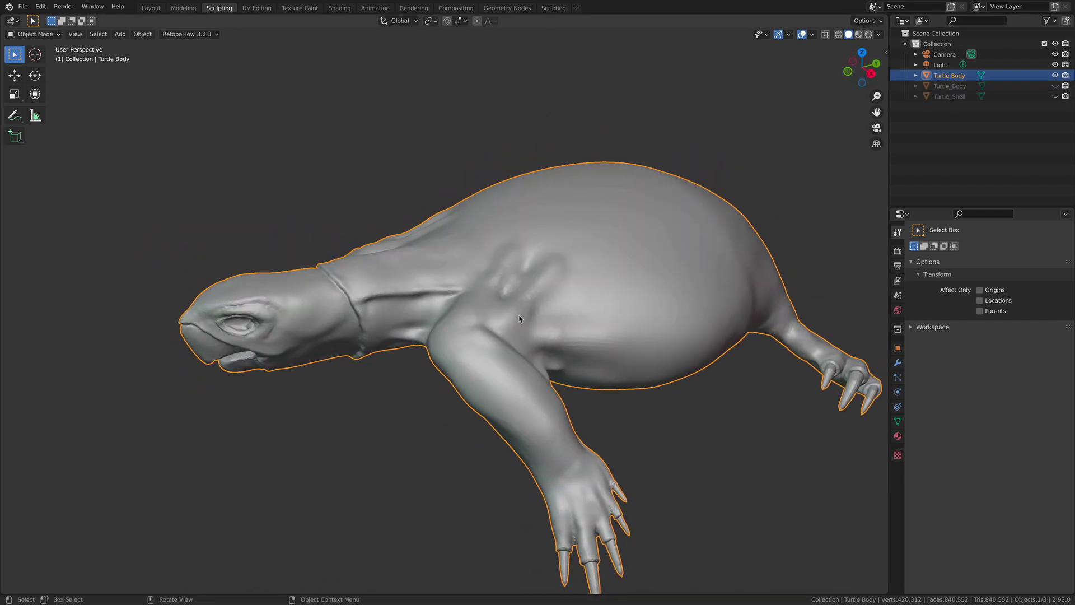
middle_click_drag(454, 295, 447, 280)
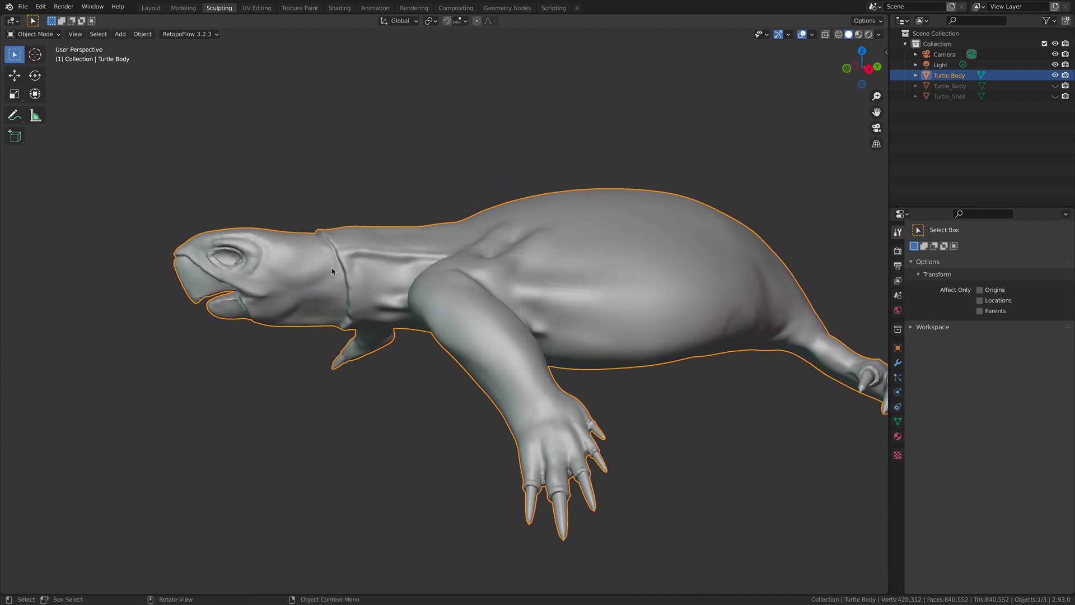
middle_click_drag(335, 276, 358, 283)
scroll(380, 289, "up", 6)
middle_click_drag(479, 279, 467, 276)
middle_click_drag(377, 344, 475, 321)
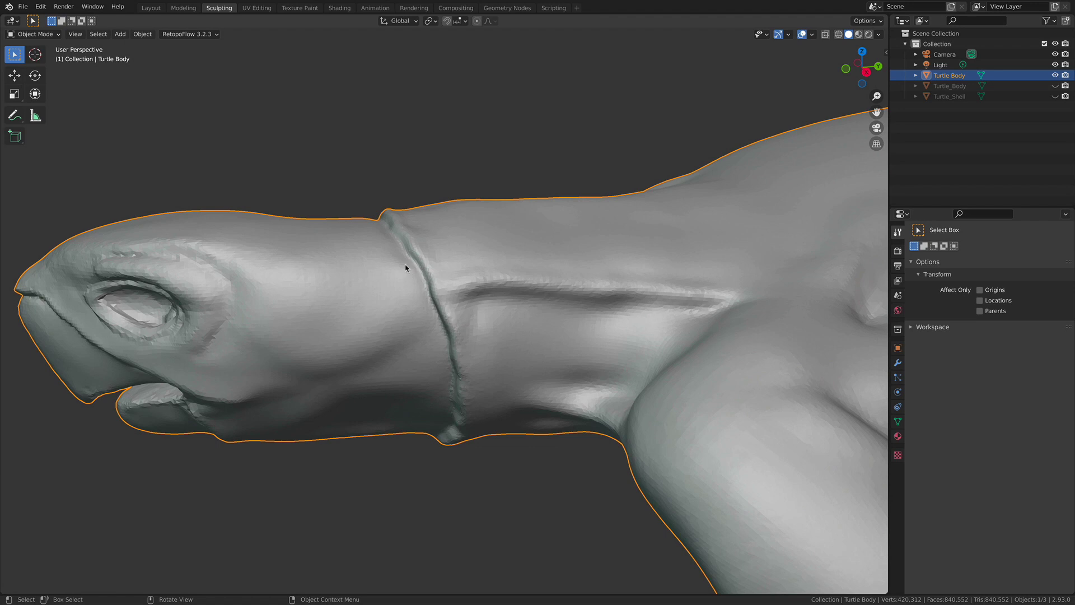
middle_click_drag(541, 323, 500, 333)
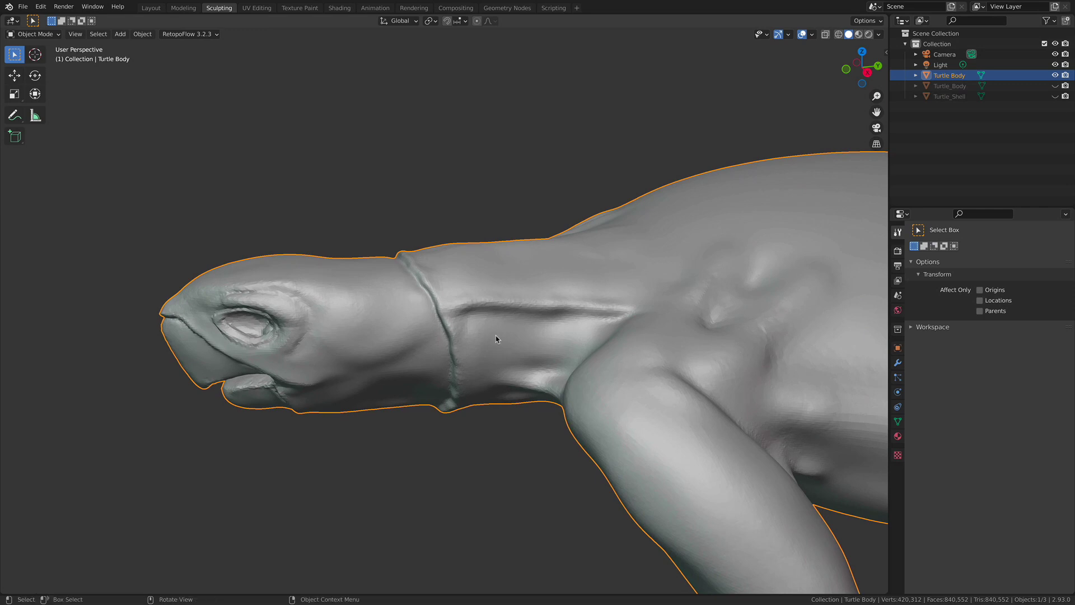
middle_click_drag(588, 306, 538, 285)
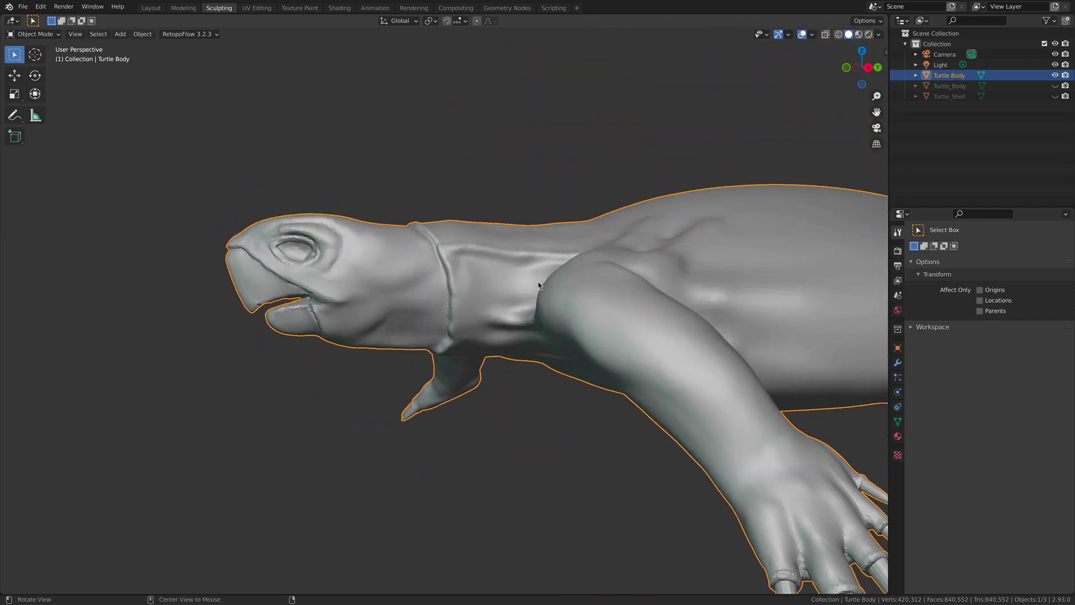
Show the low-poly Turtle_Body and the Turtle_Shell again and clear the object selection.
left_click(1054, 86)
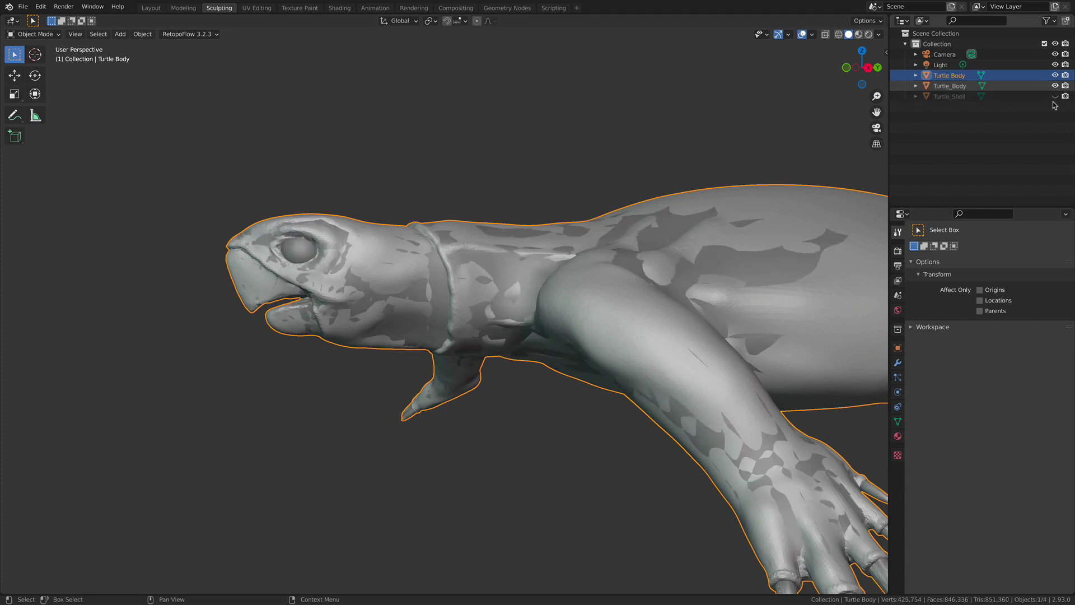
left_click(1055, 96)
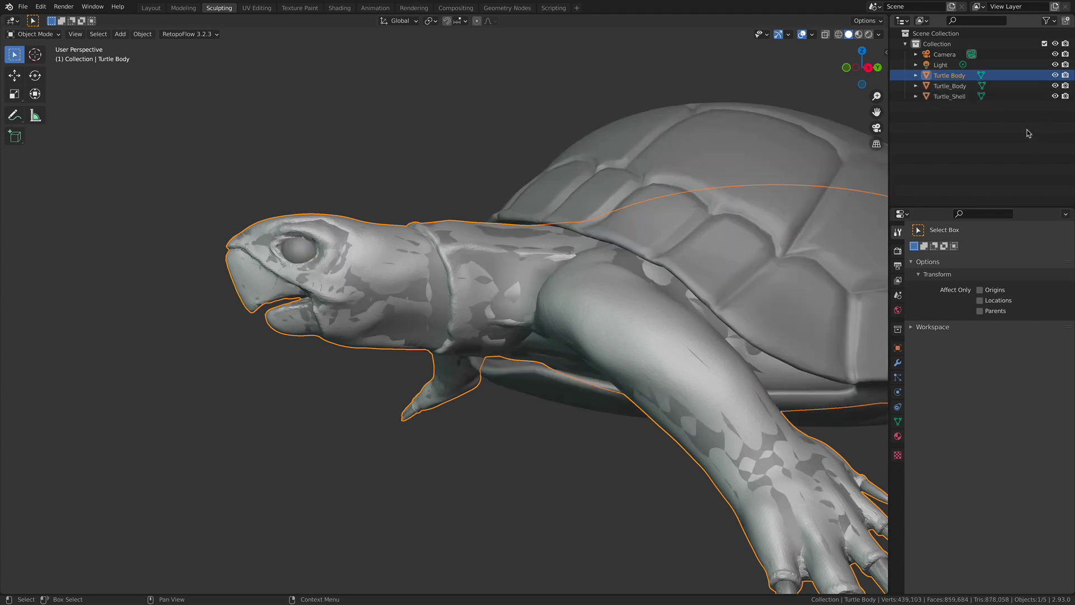
left_click(1028, 133)
middle_click_drag(671, 168, 683, 213)
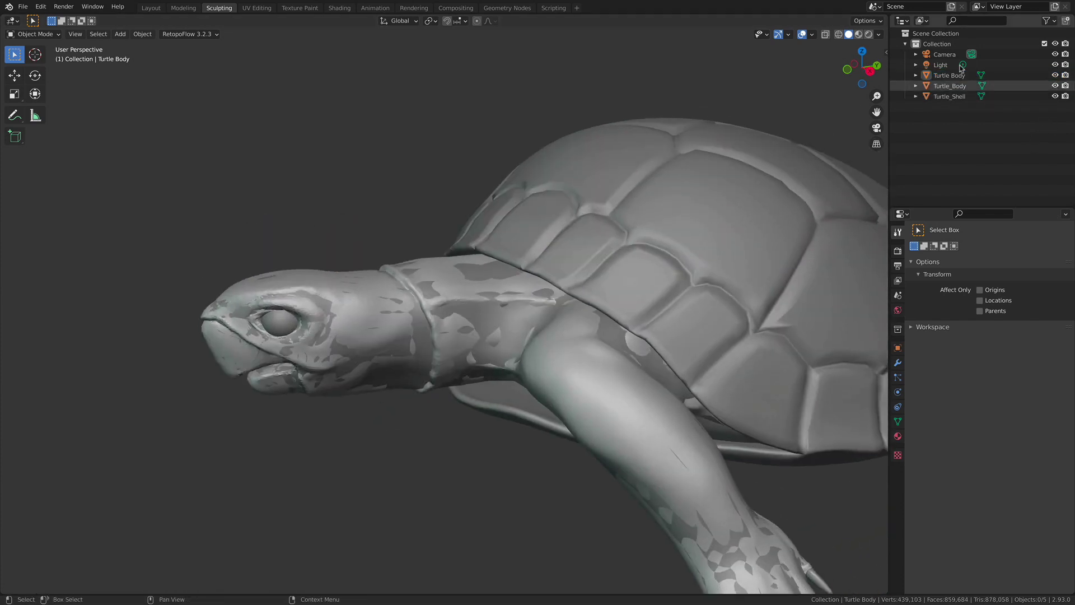
Hide the low-poly Turtle_Body and the Turtle_Shell, and select the appended Turtle Body.
left_click(1055, 85)
left_click(1055, 96)
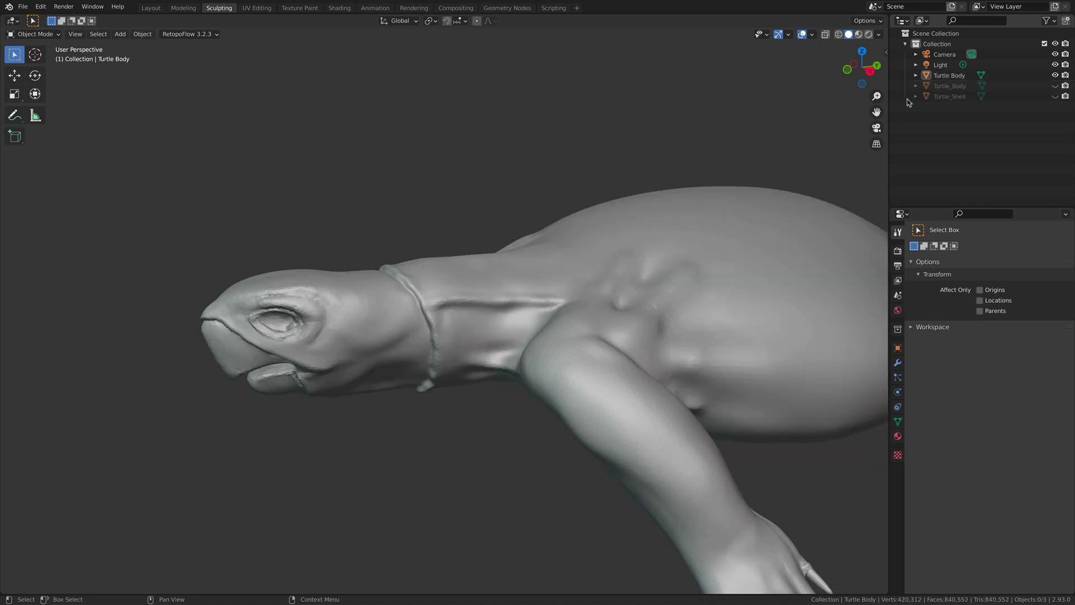
left_click(949, 75)
middle_click_drag(204, 187, 223, 177, "shift")
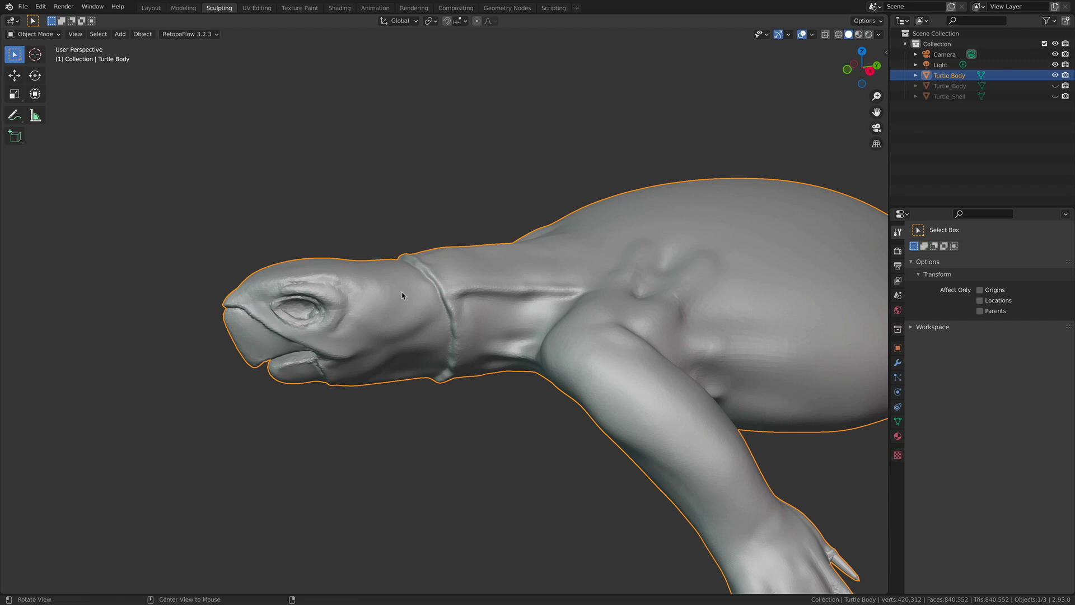
Put the appended Turtle Body into Edit Mode and box-select a patch of faces on the side of its head.
middle_click_drag(401, 297, 95, 114)
left_click(47, 35)
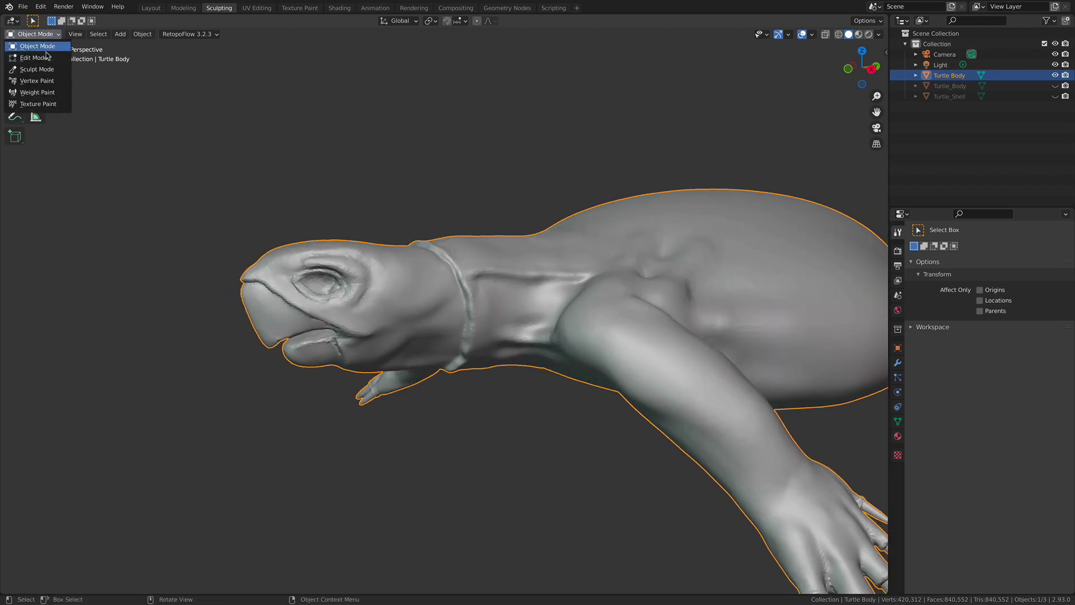
key("Return")
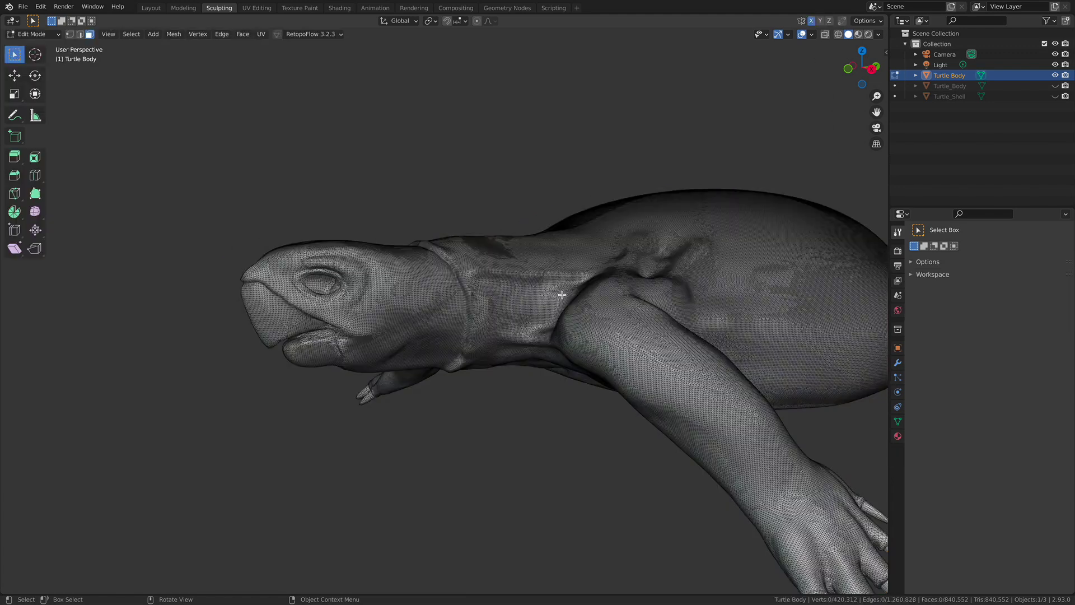
middle_click_drag(521, 270, 583, 388)
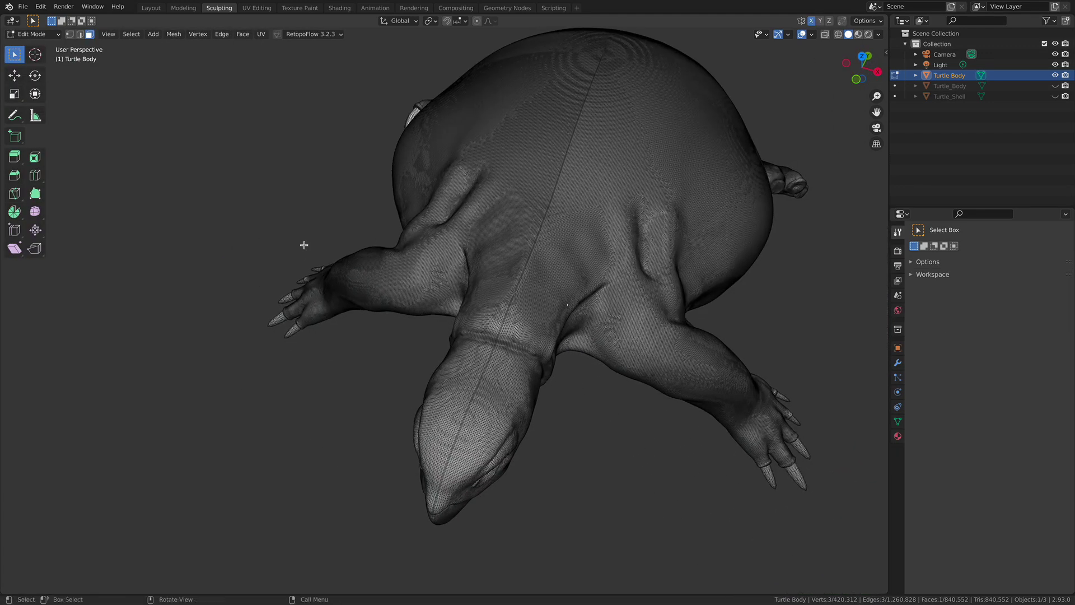
left_click_drag(500, 380, 587, 447)
mouse_move(588, 446)
middle_mouse_down()
mouse_move(545, 390)
mouse_move(581, 451)
middle_mouse_up()
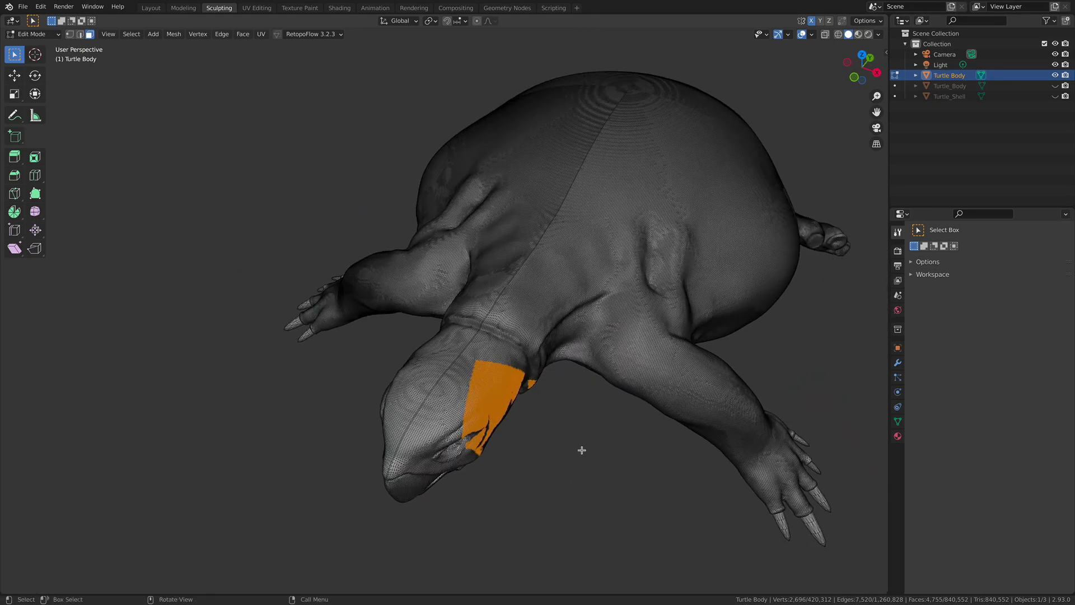
Move the selected head faces far outward from the Turtle Body and clear the face selection.
key("e")
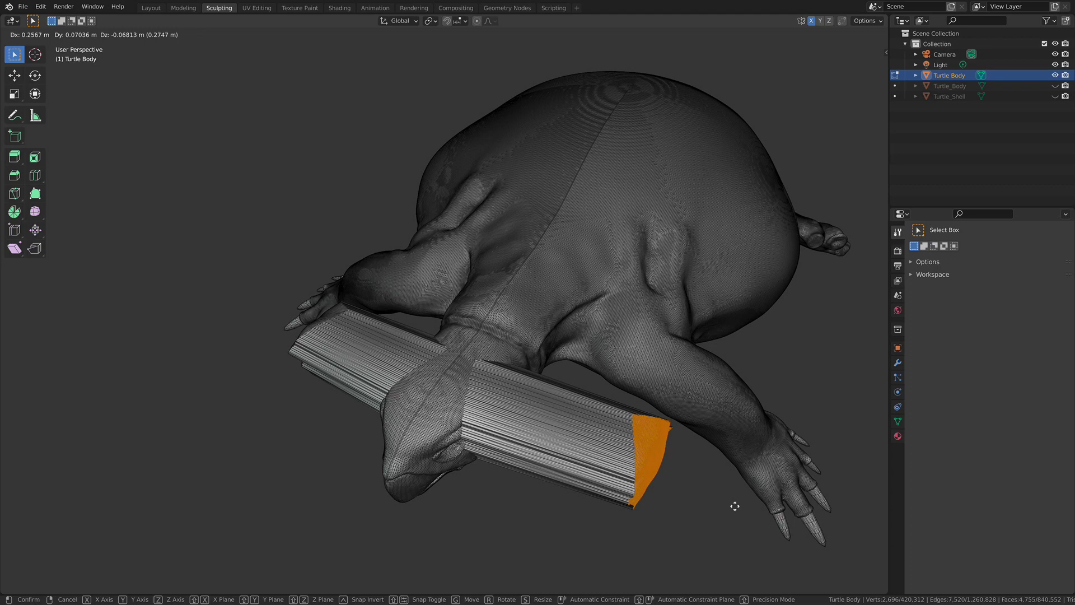
left_click(719, 518)
middle_click_drag(706, 516, 652, 485)
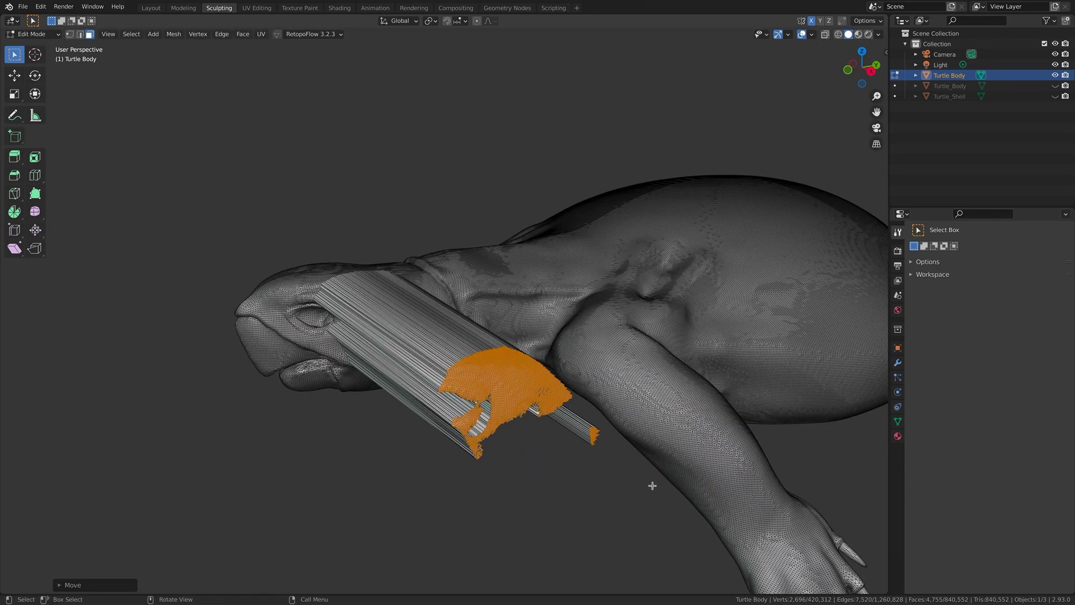
left_click(554, 500)
middle_click_drag(542, 487, 552, 435)
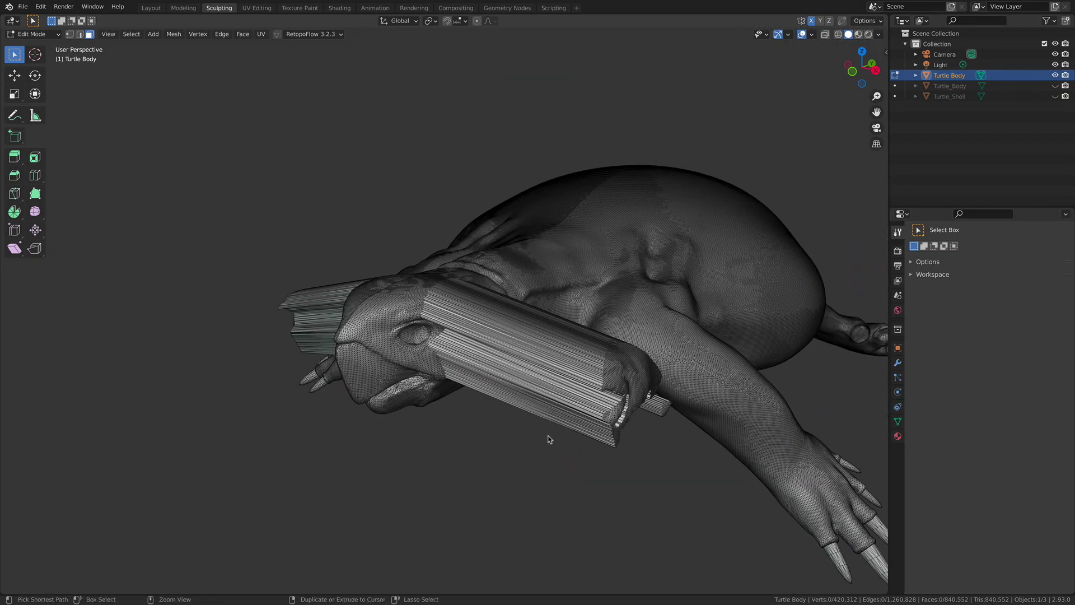
key("ctrl+z")
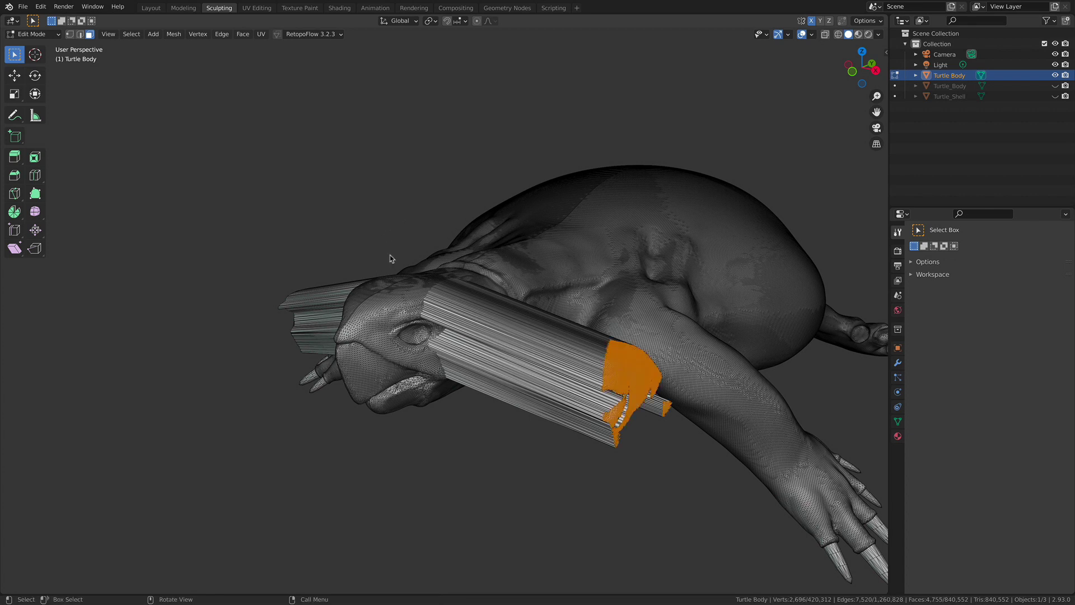
left_click(376, 269)
Return the deformed Turtle Body to Object Mode and delete it from the scene.
left_click(943, 88)
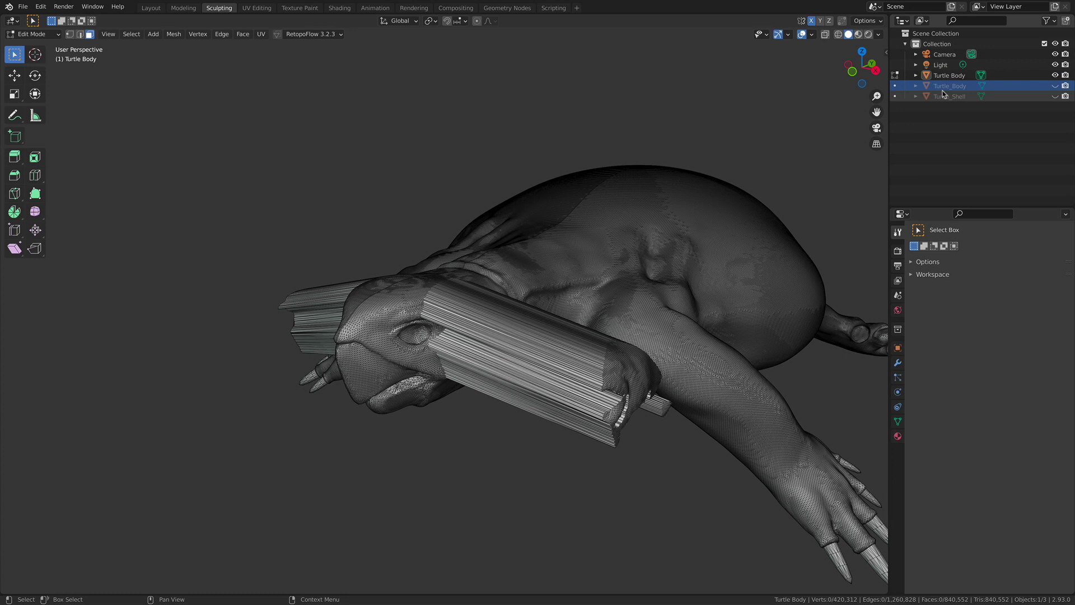
left_click(940, 76)
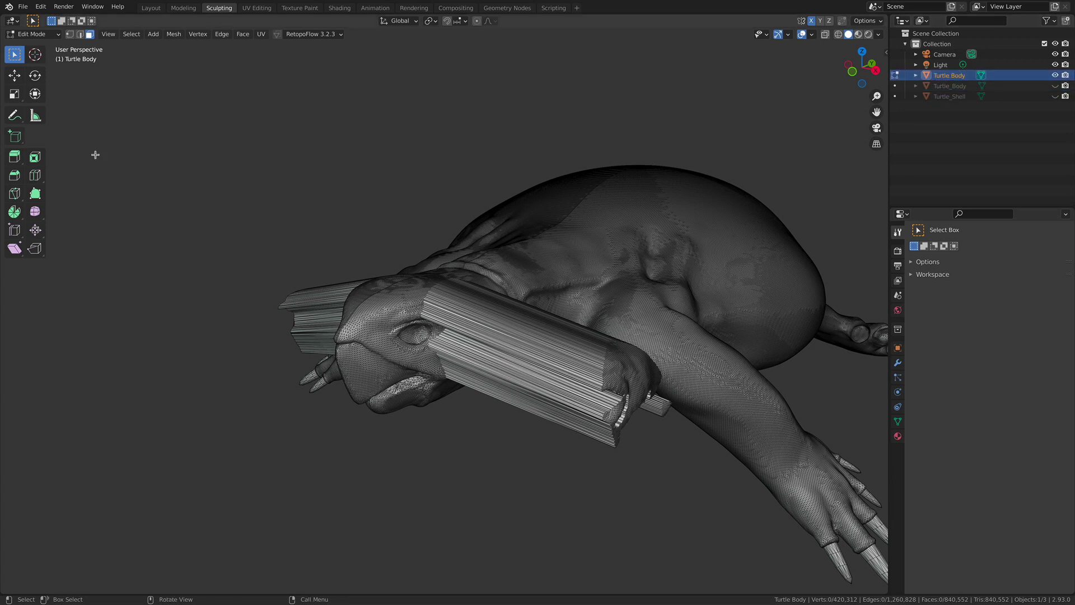
left_click(34, 34)
left_click(31, 47)
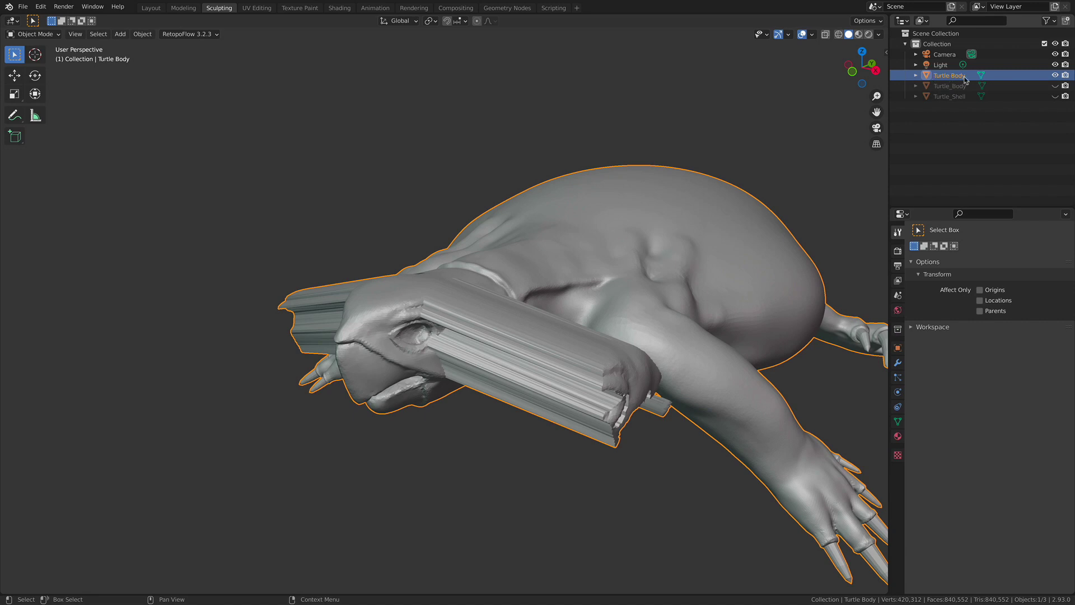
key("x")
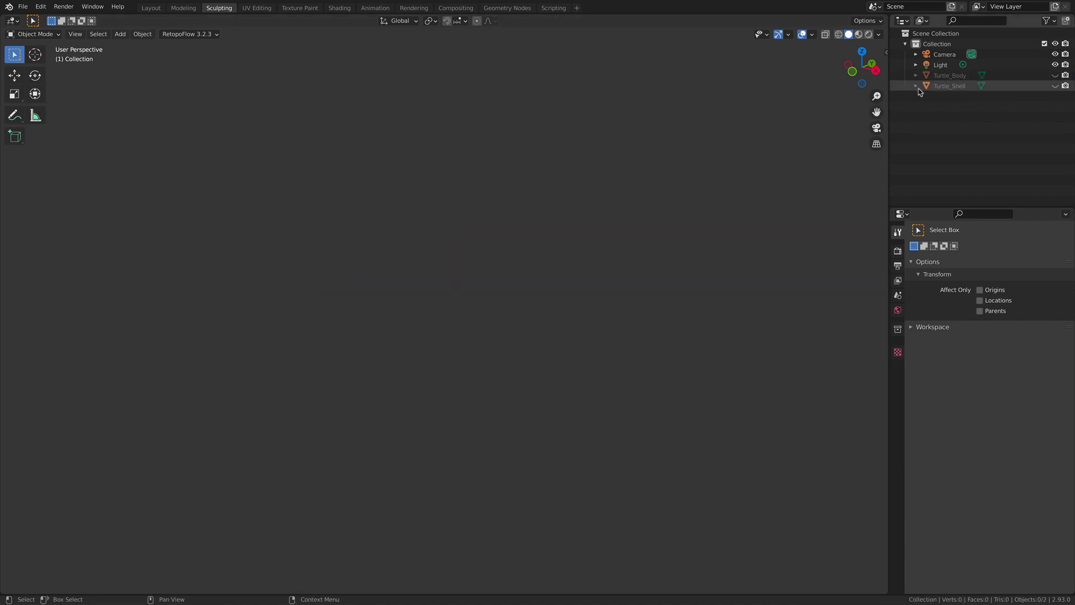
middle_click_drag(518, 216, 502, 226)
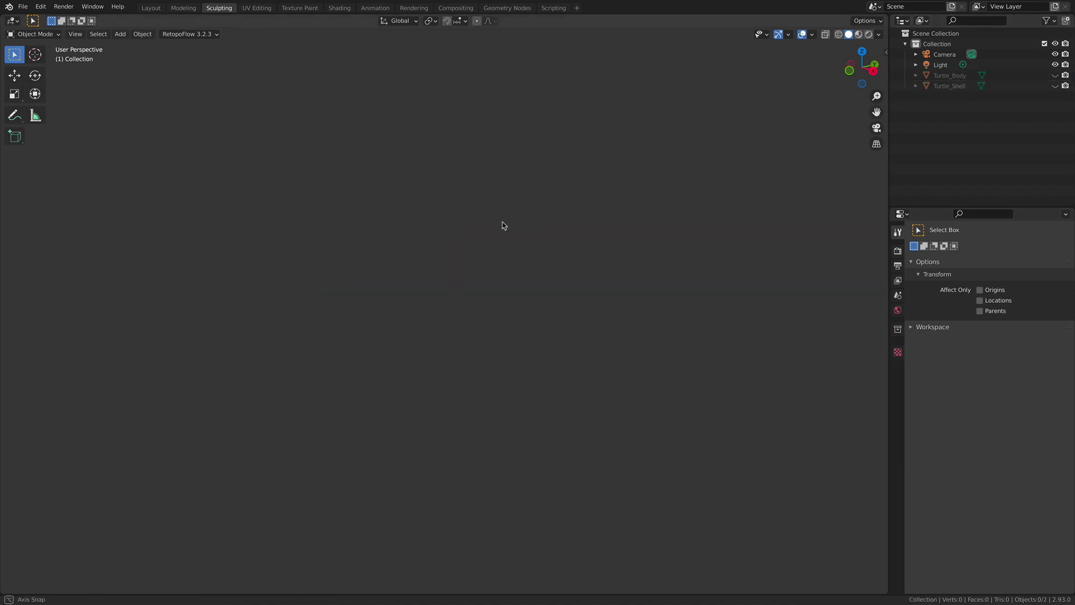
Link the Turtle Body mesh from the Mesh category of box_turtle_v009.blend into the scene.
left_click(22, 7)
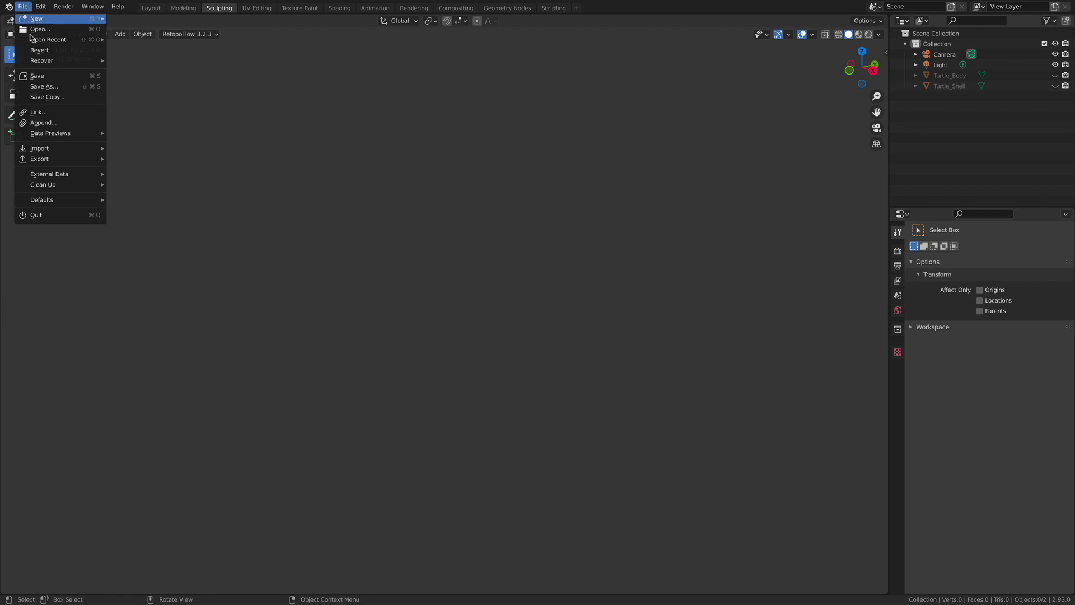
left_click(50, 113)
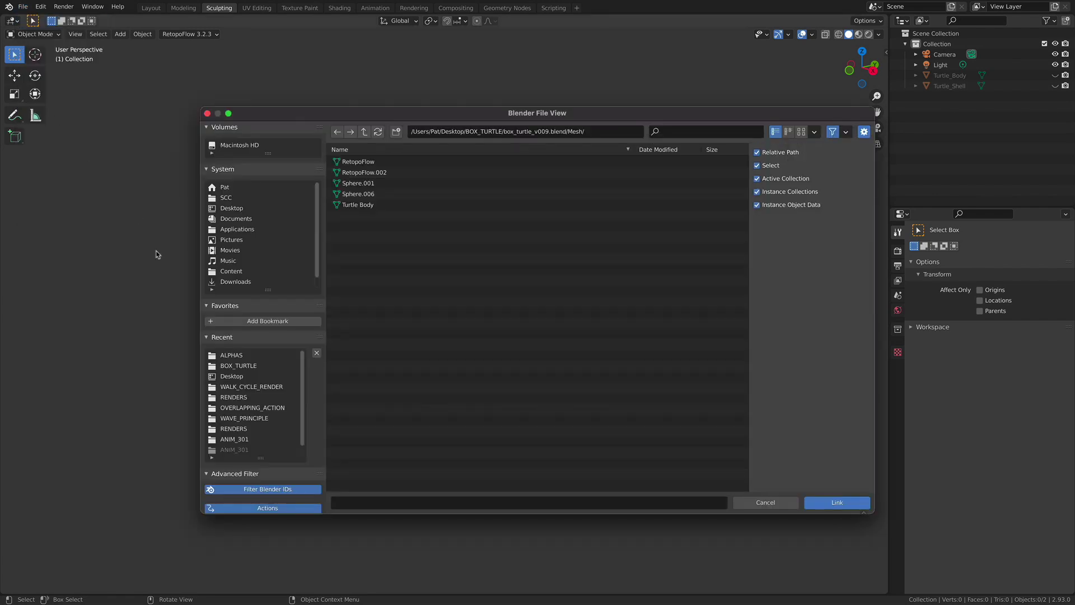
left_click(375, 206)
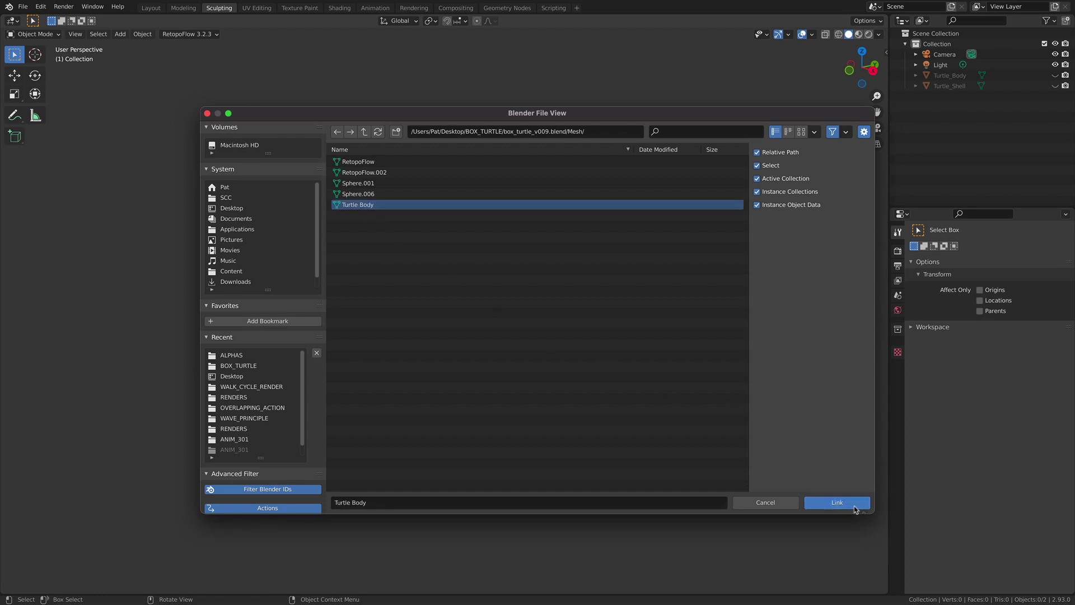
left_click(837, 503)
left_click(457, 186)
middle_click_drag(639, 297, 509, 304)
left_click(509, 305)
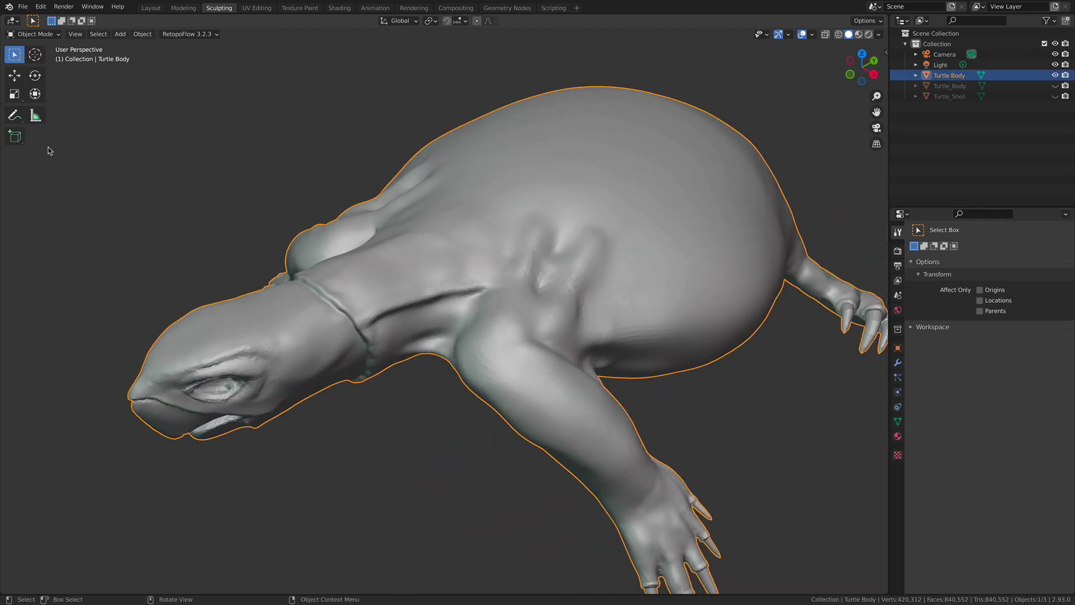
Try to enter Edit Mode on the linked Turtle Body.
left_click(35, 34)
left_click(43, 57)
middle_click_drag(392, 305, 475, 282)
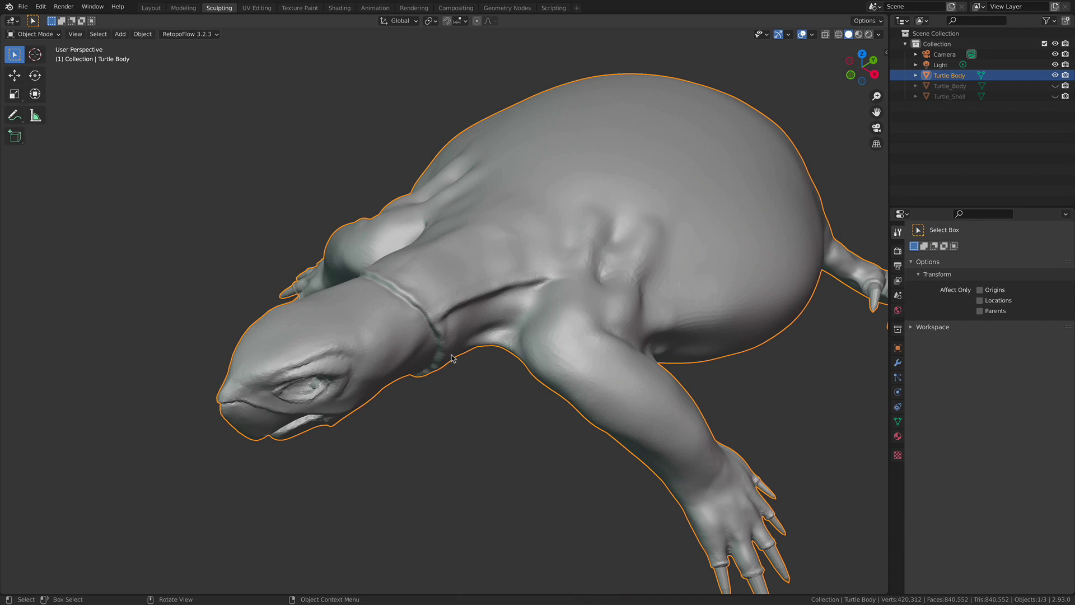
Deselect the linked Turtle Body and examine its sculpted forms from above, the side and below.
middle_click_drag(551, 373, 426, 280)
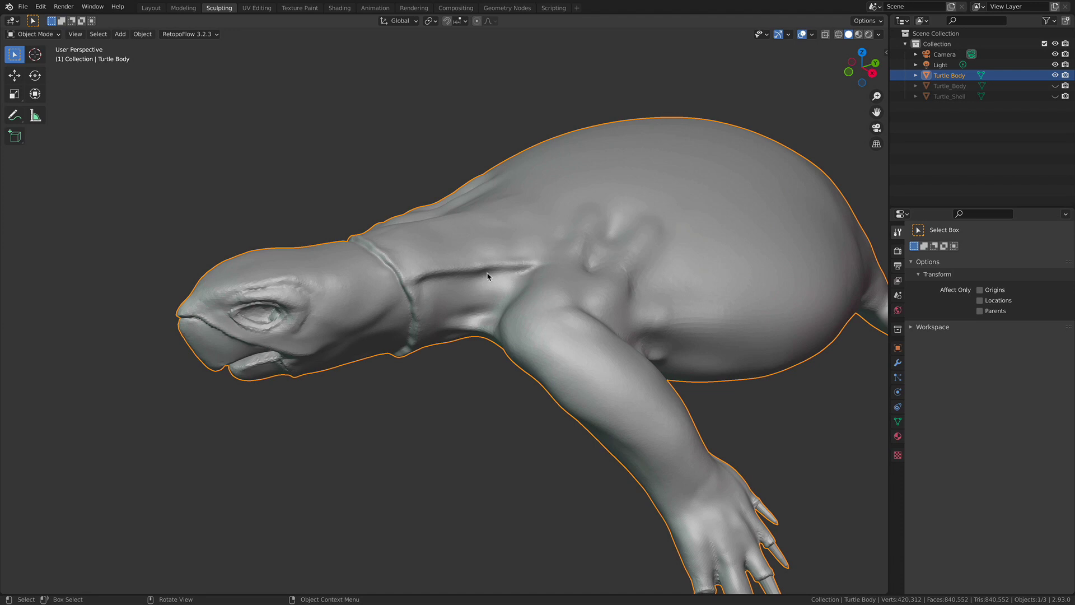
left_click(356, 213)
middle_click_drag(512, 352, 511, 330)
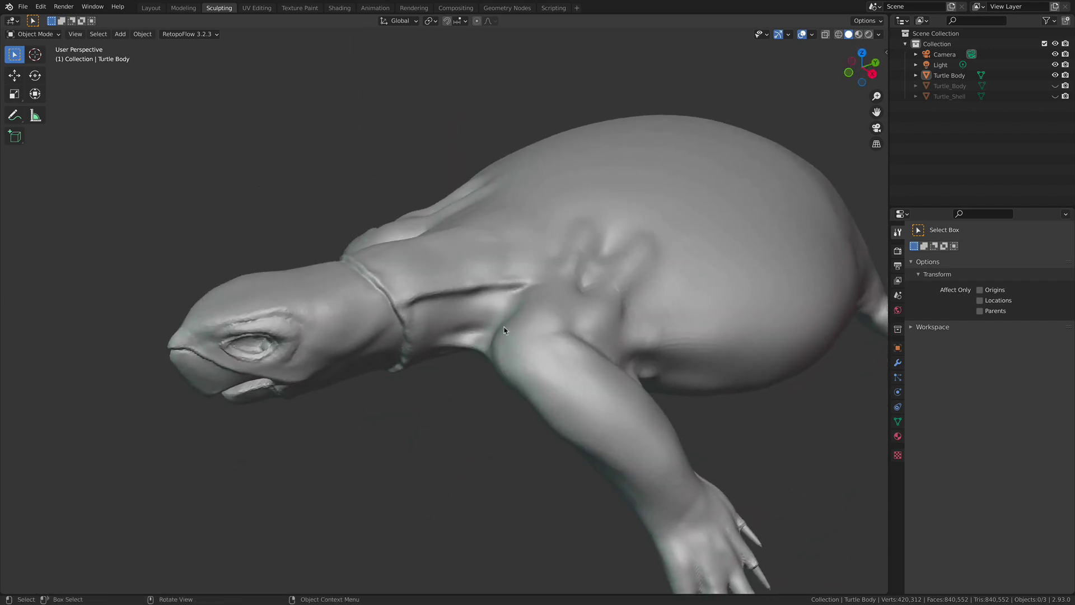
middle_click_drag(486, 305, 515, 315)
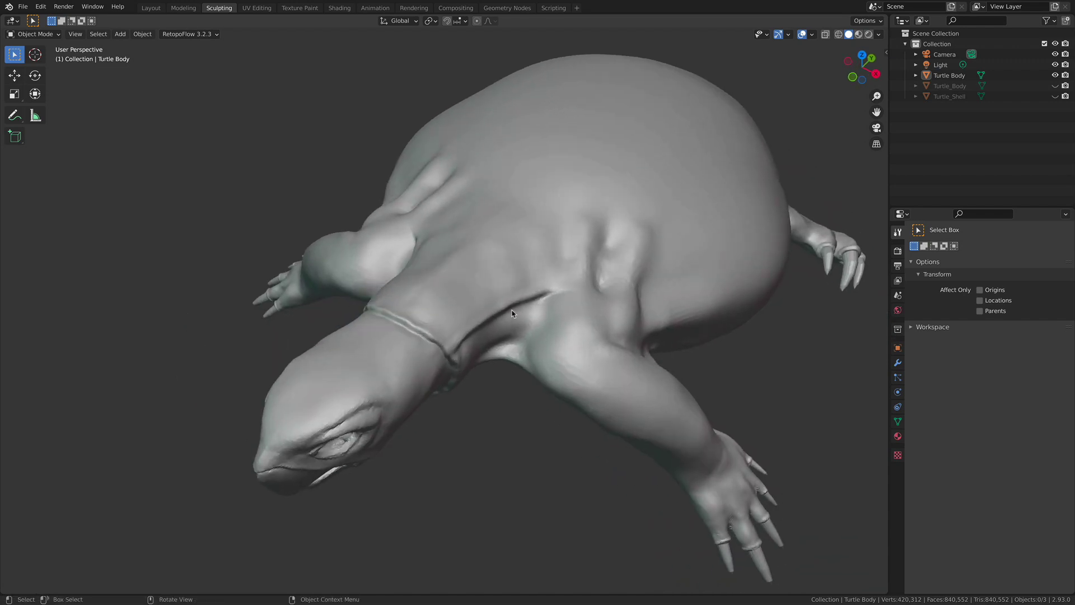
middle_click_drag(503, 324, 502, 324)
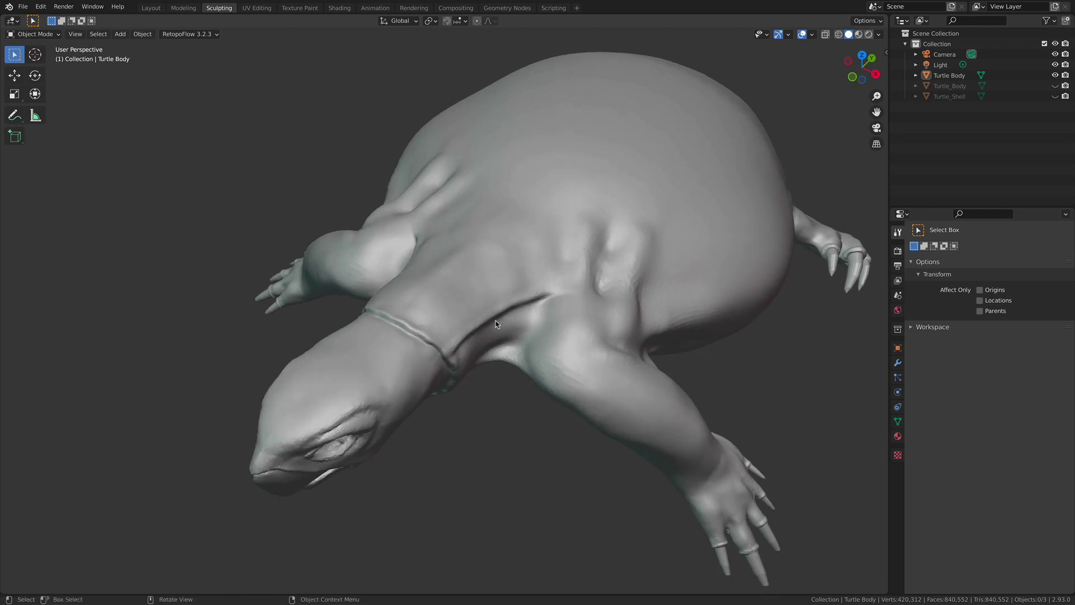
middle_click_drag(514, 320, 542, 290)
left_click(542, 290)
Show the low-poly Turtle_Body together with the linked sculpt and select it.
left_click(946, 124)
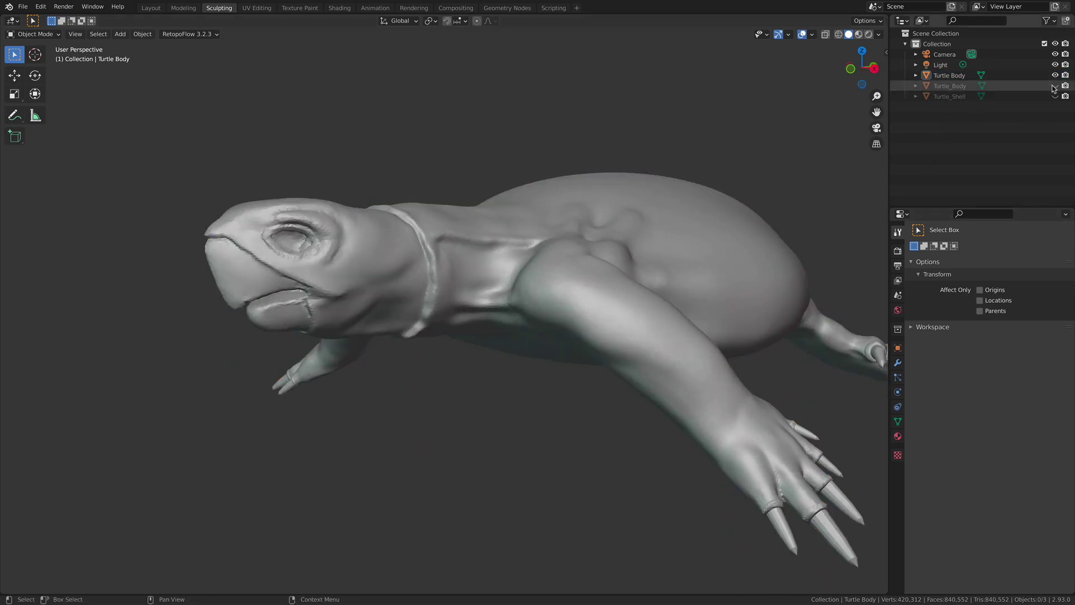
left_click(1054, 86)
middle_click_drag(482, 392, 495, 361)
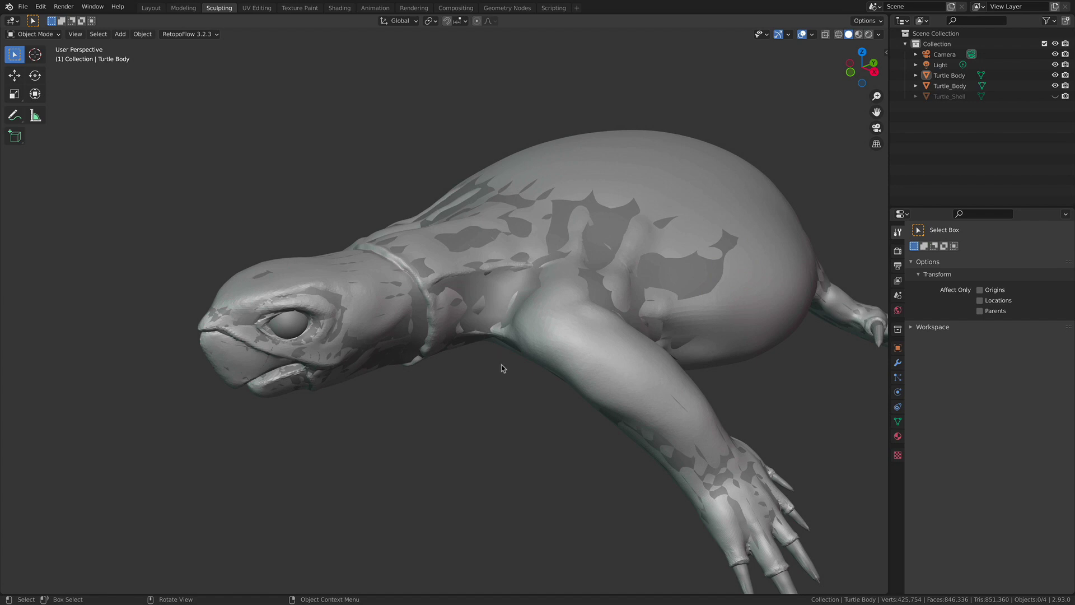
middle_click_drag(494, 357, 497, 280)
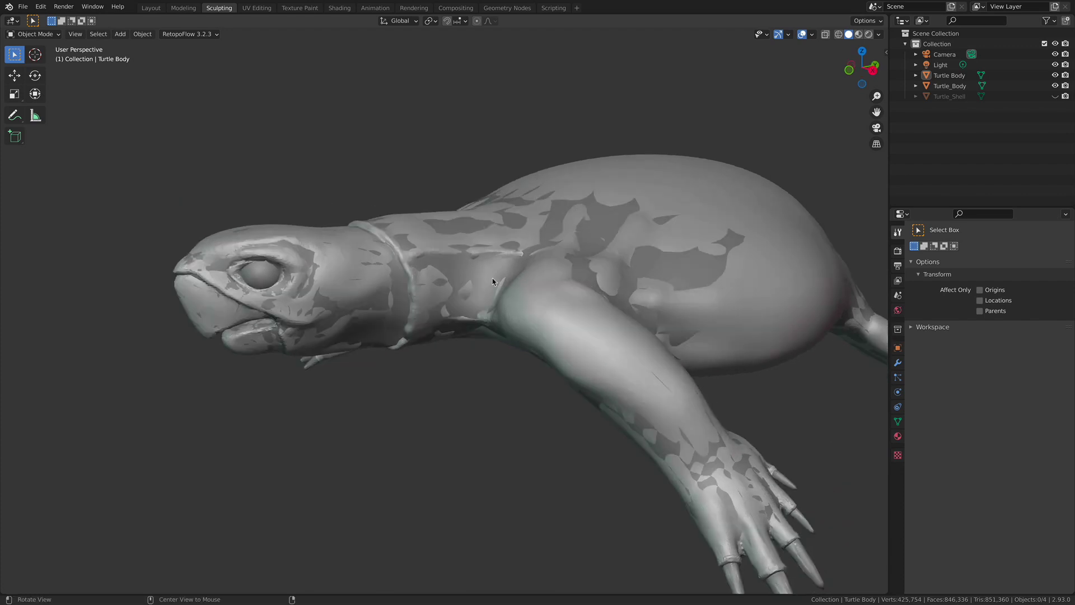
left_click(946, 86)
middle_click_drag(644, 247, 685, 221)
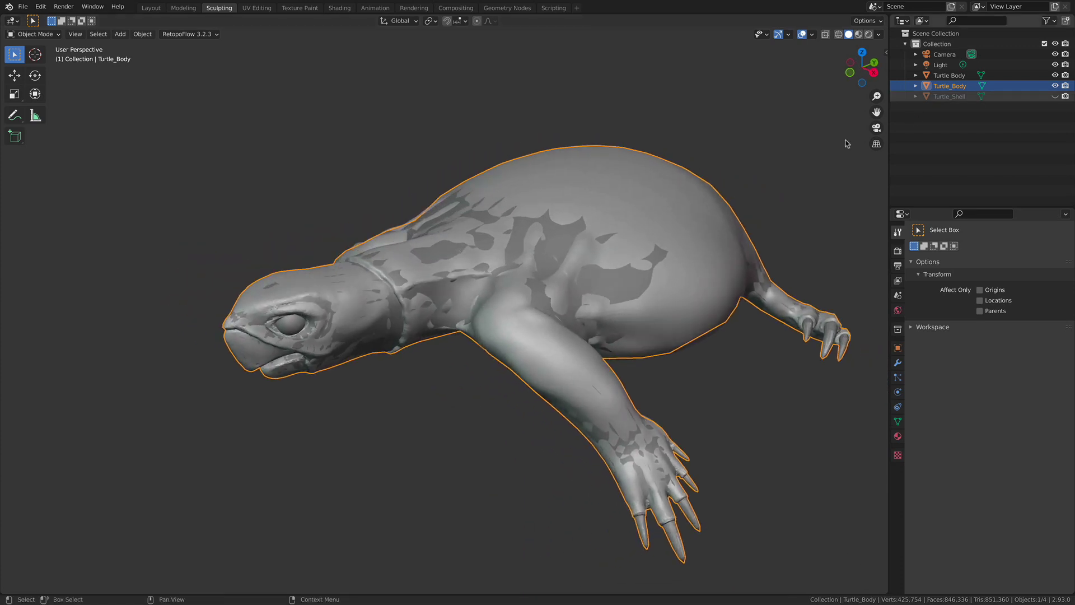
Examine how the low-poly Turtle_Body overlaps the linked sculpt at the head, neck and leg.
scroll(543, 287, "up", 6)
middle_click_drag(542, 288, 360, 225)
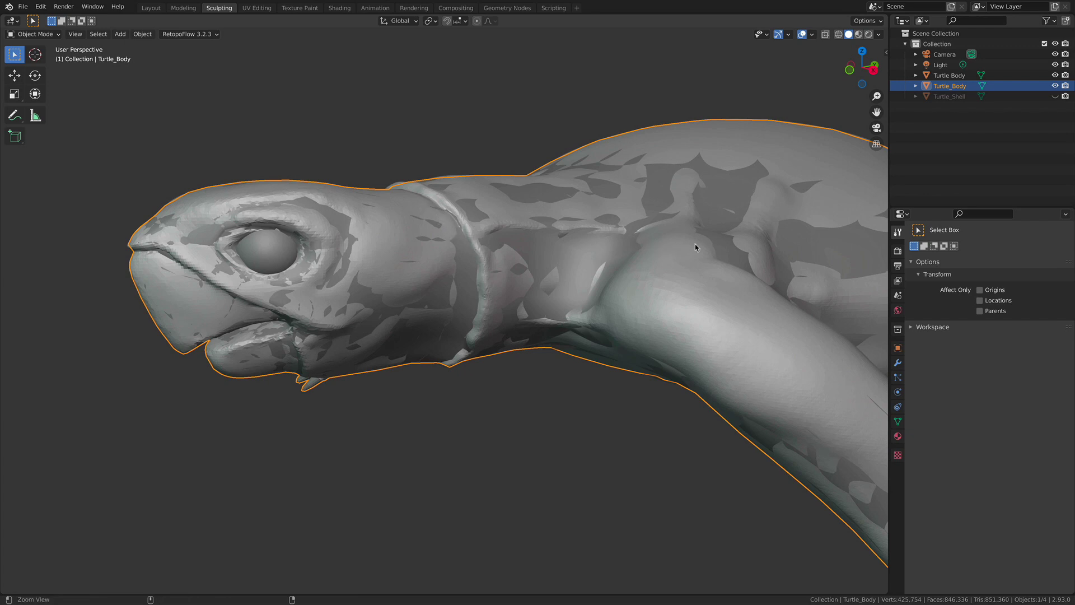
scroll(679, 247, "down", 4)
middle_click_drag(696, 256, 547, 293)
scroll(544, 267, "up", 3)
scroll(543, 266, "down", 2)
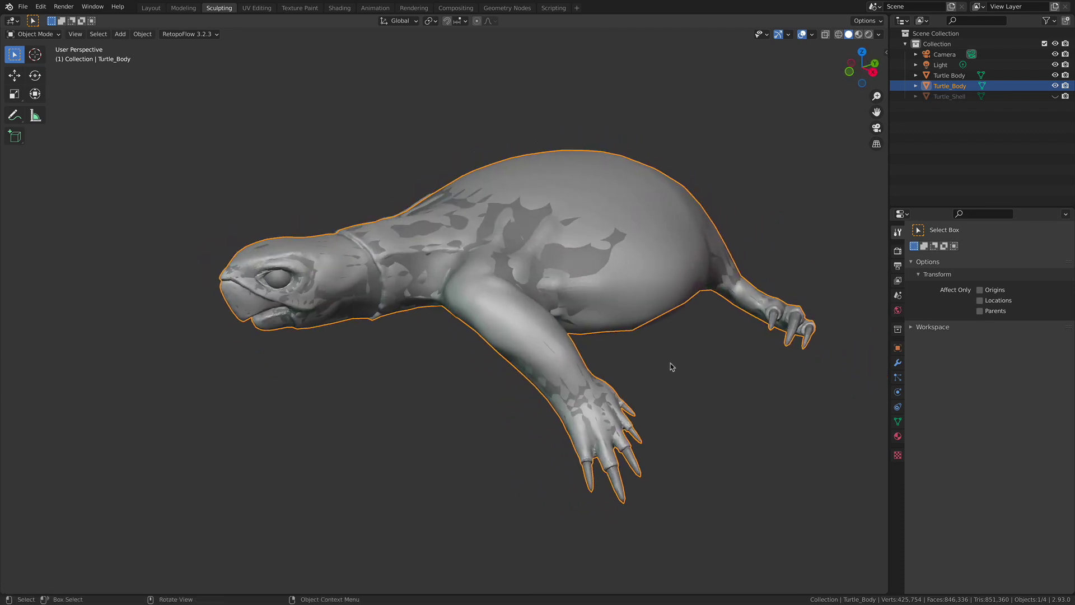